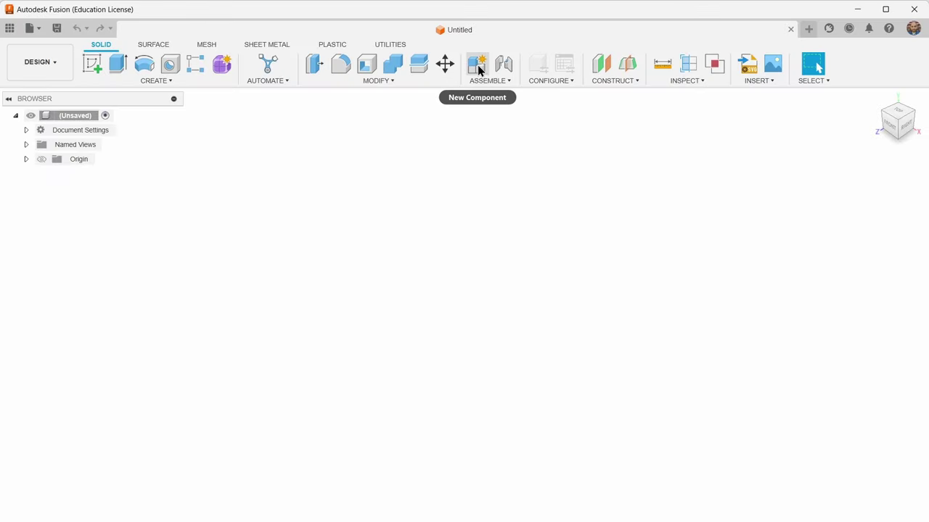
Step: Add a new component named 'Finger Guide' and make it active
left_click(478, 69)
double_click(811, 227)
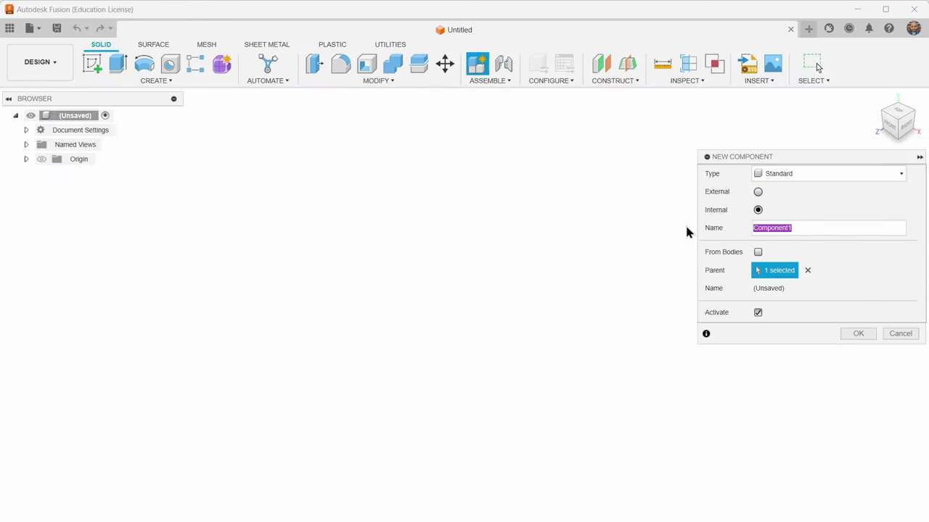
type("Finger Guide")
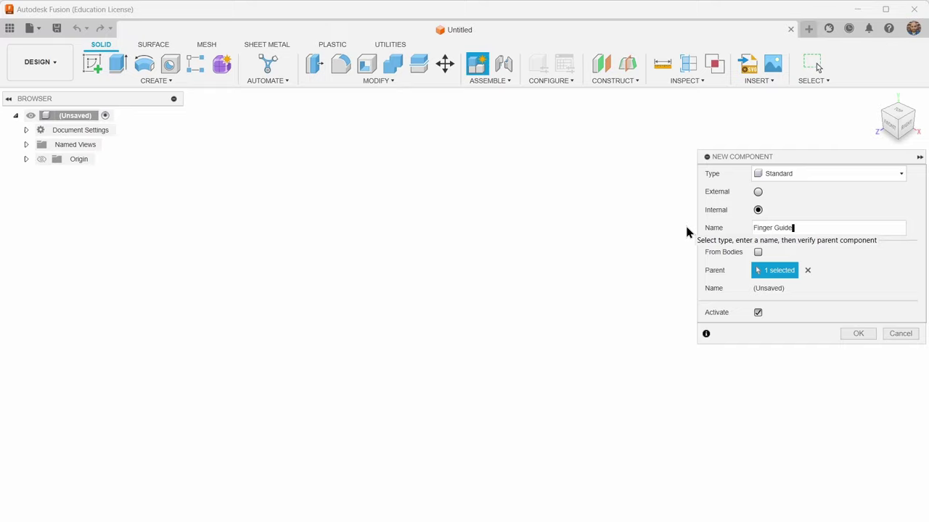
key("Return")
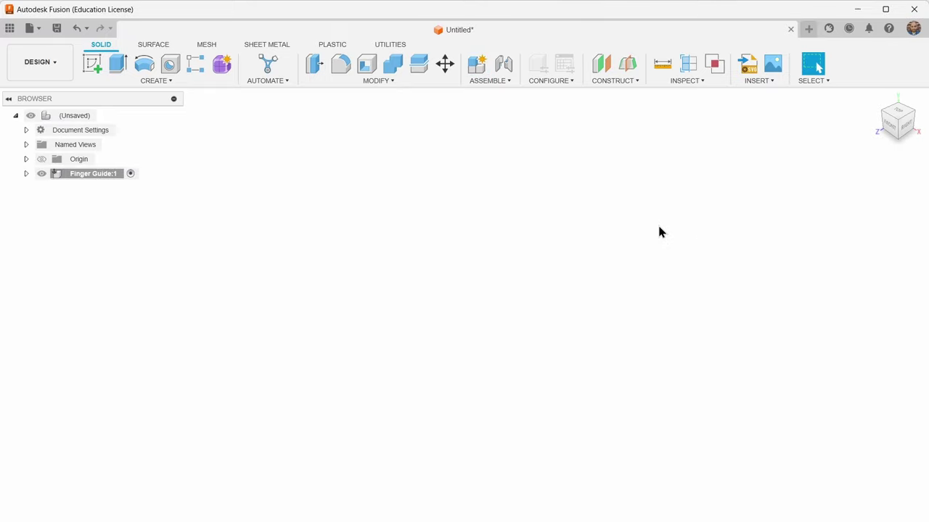
left_click(92, 64)
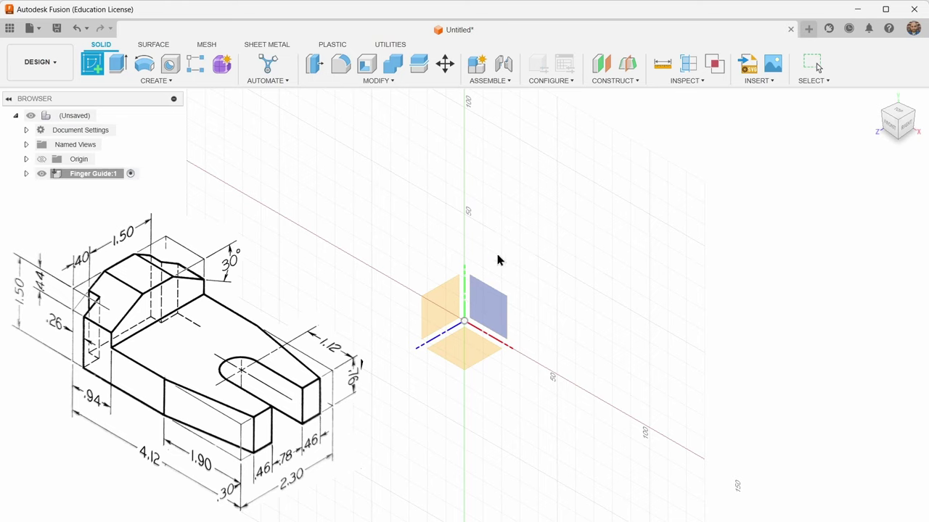
Step: Start a sketch on the bottom XZ ground plane, then cancel the first rectangle attempt
left_click(466, 355)
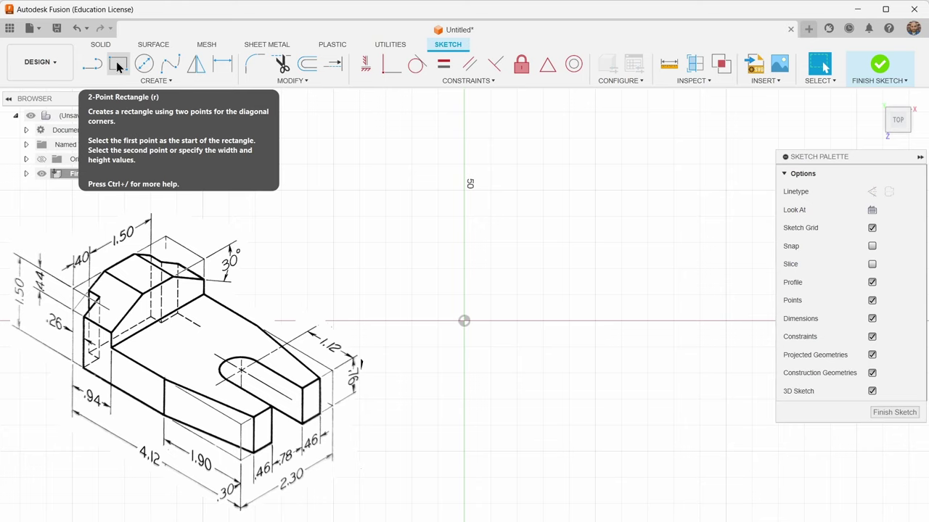
left_click(116, 61)
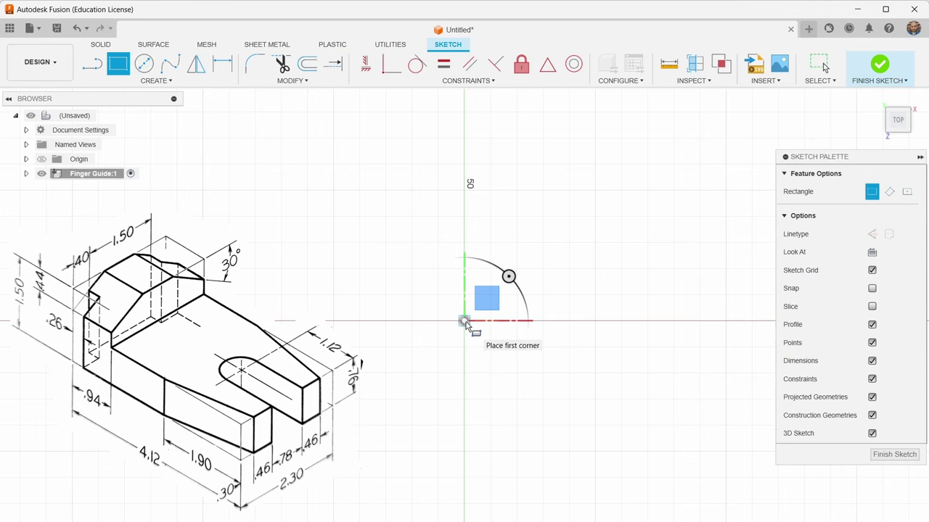
left_click(464, 321)
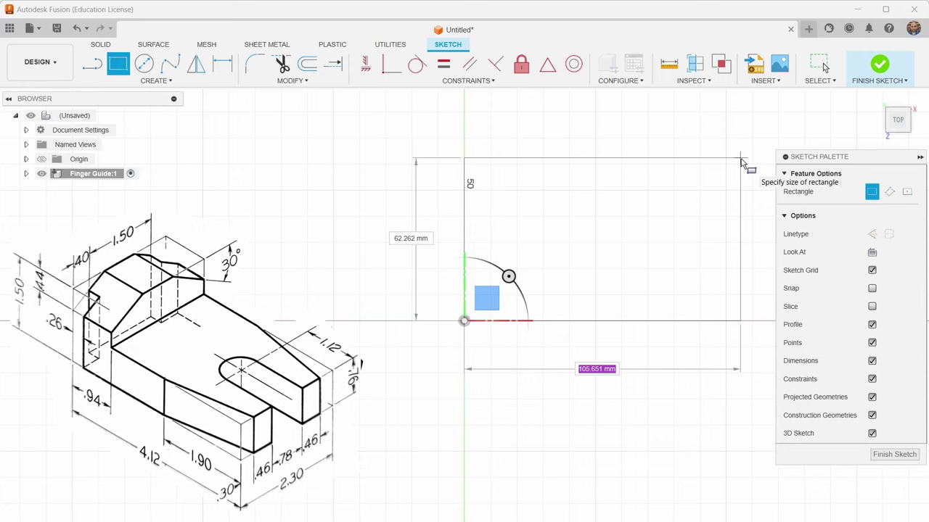
key("Escape")
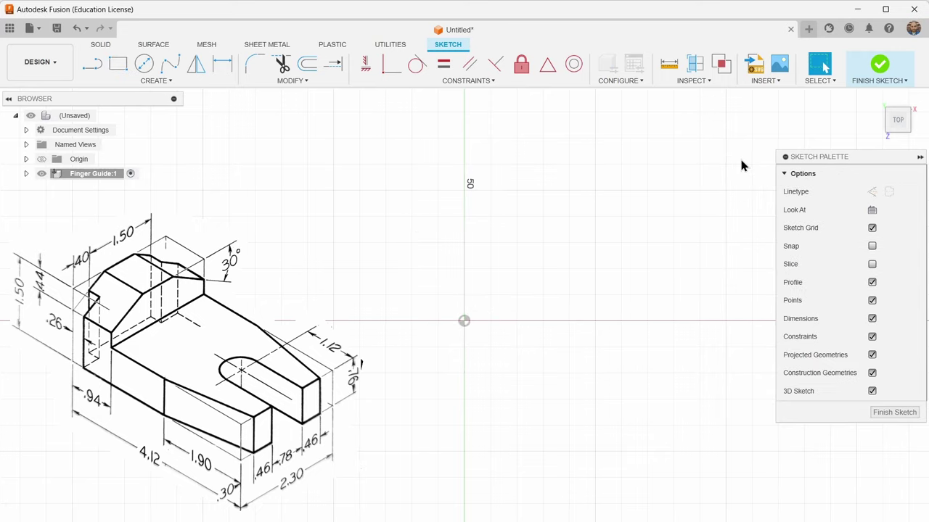
Step: Change the document units from millimetres to inches
left_click(26, 130)
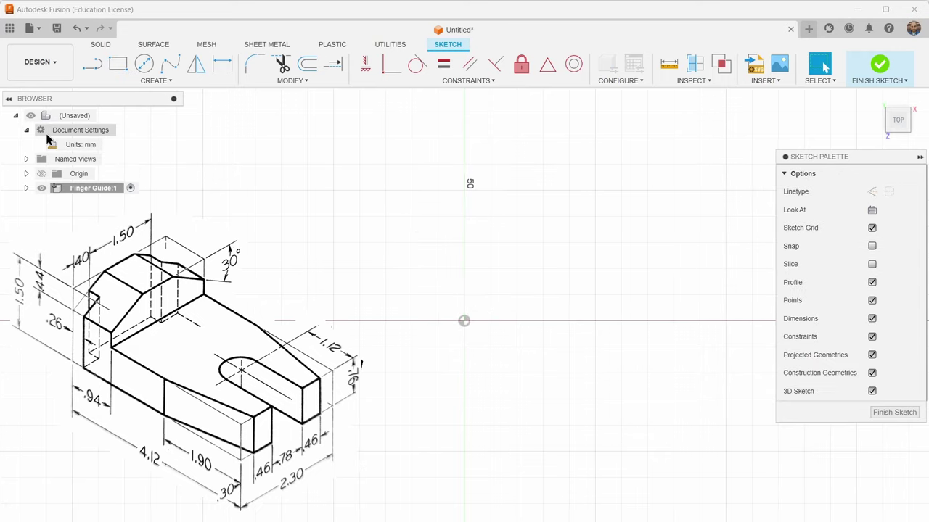
left_click(111, 144)
left_click(708, 174)
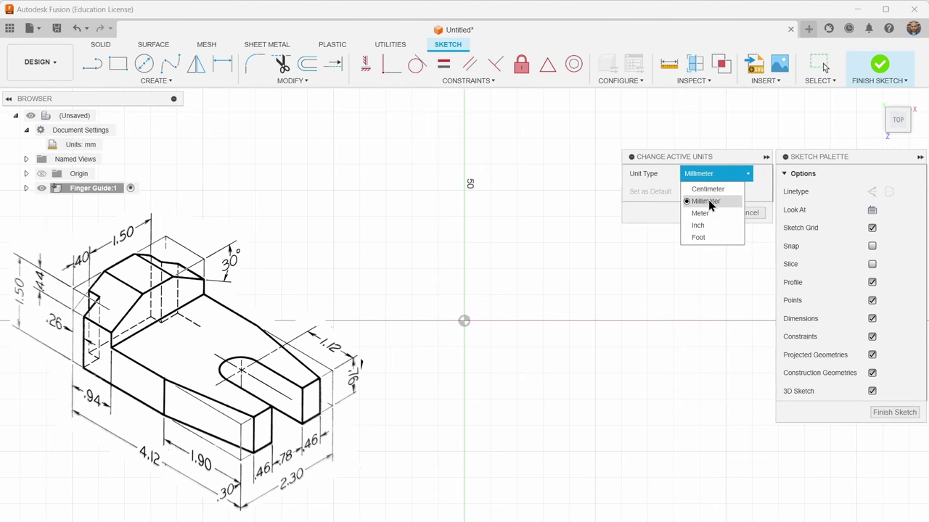
left_click(711, 231)
left_click(716, 213)
left_click(118, 64)
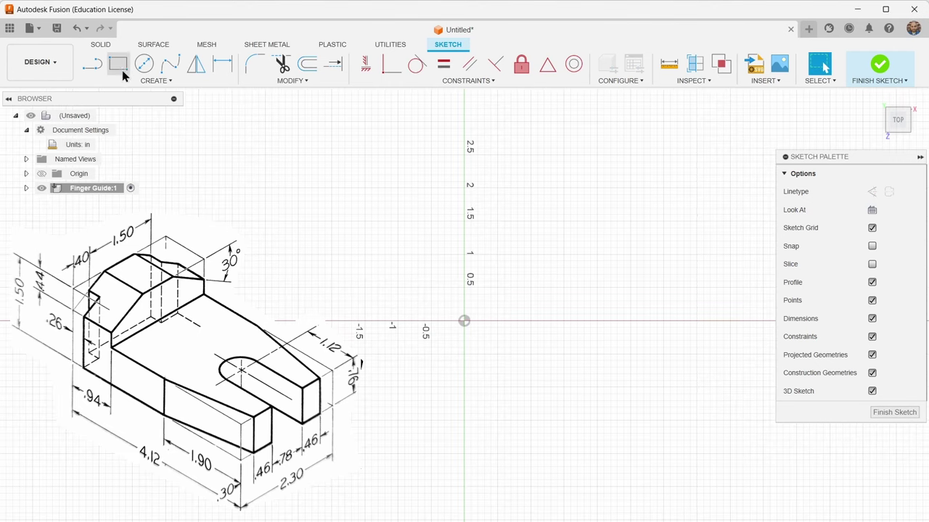
Step: Draw a 4.12 by 2.3 in rectangle with its first corner at the origin
left_click(464, 322)
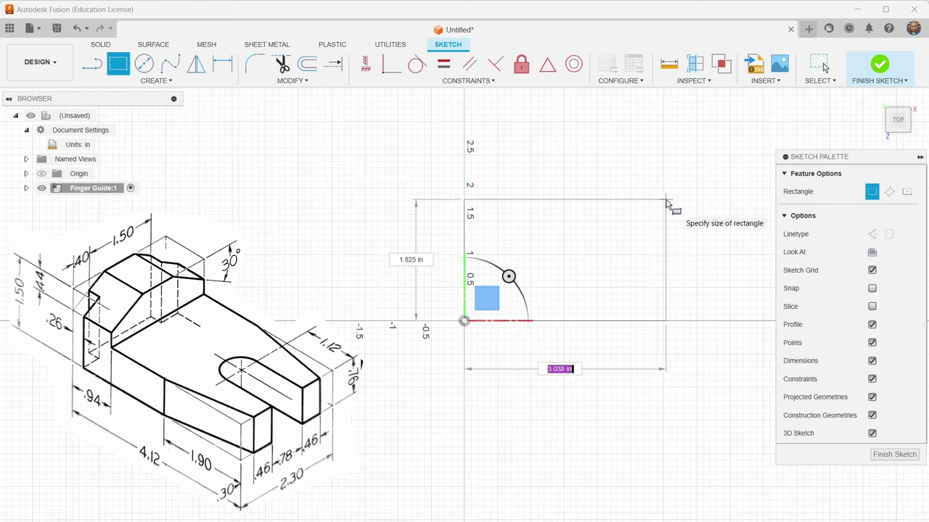
type("4.12")
key("Tab")
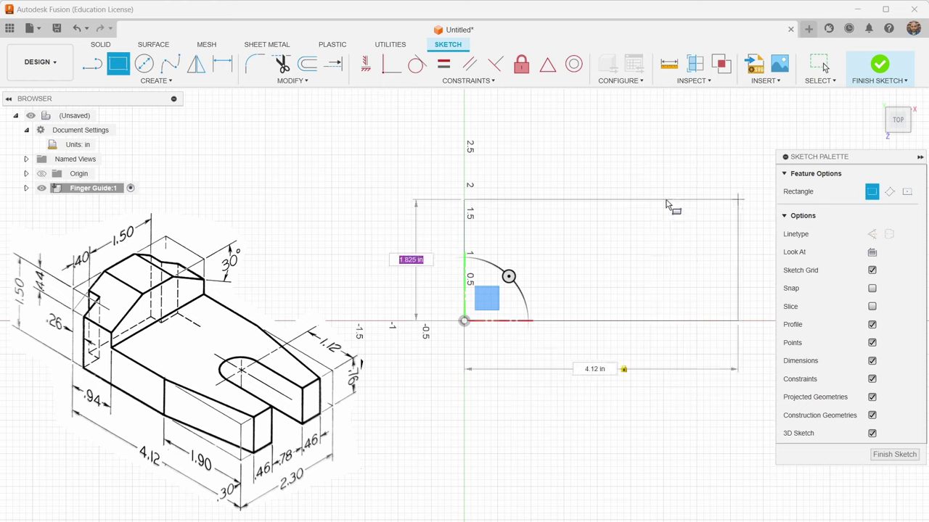
type("2.3")
key("Return")
key("Escape")
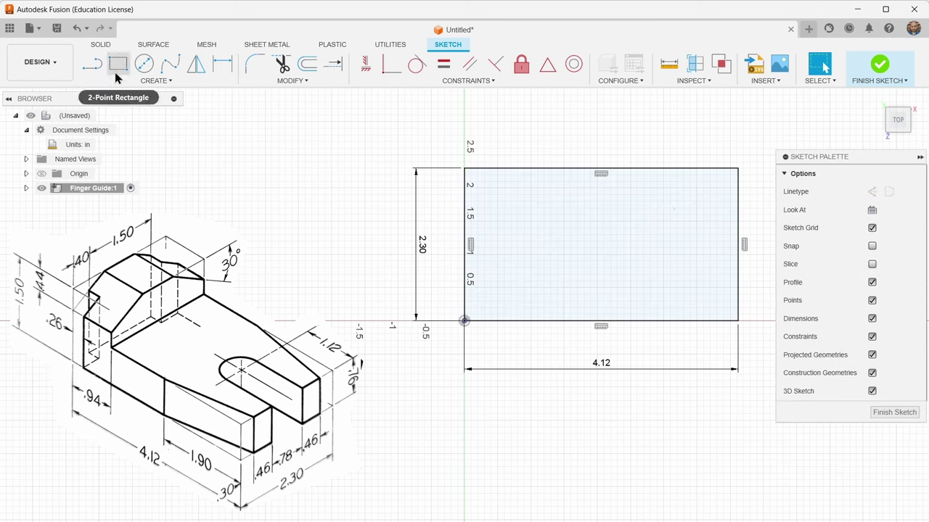
left_click(94, 70)
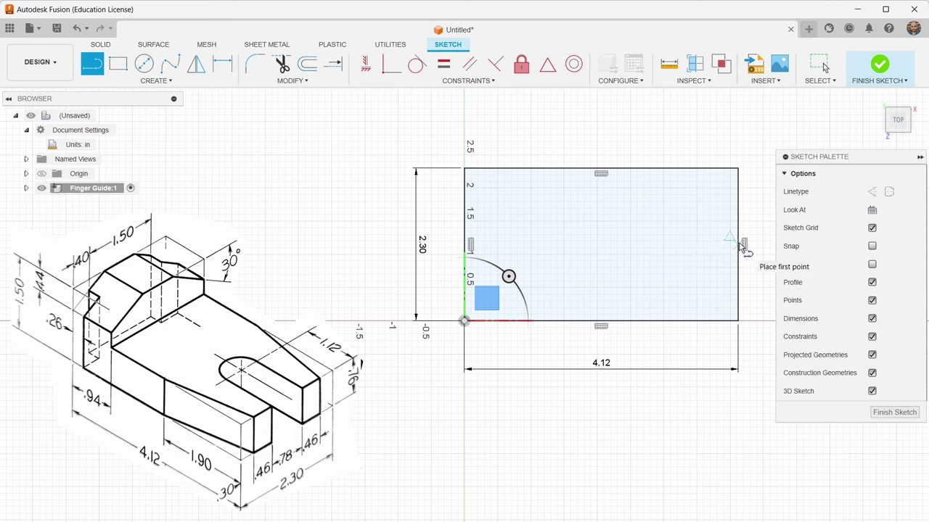
Step: Draw a horizontal line across the rectangle at mid-height and convert it to construction geometry
left_click(739, 245)
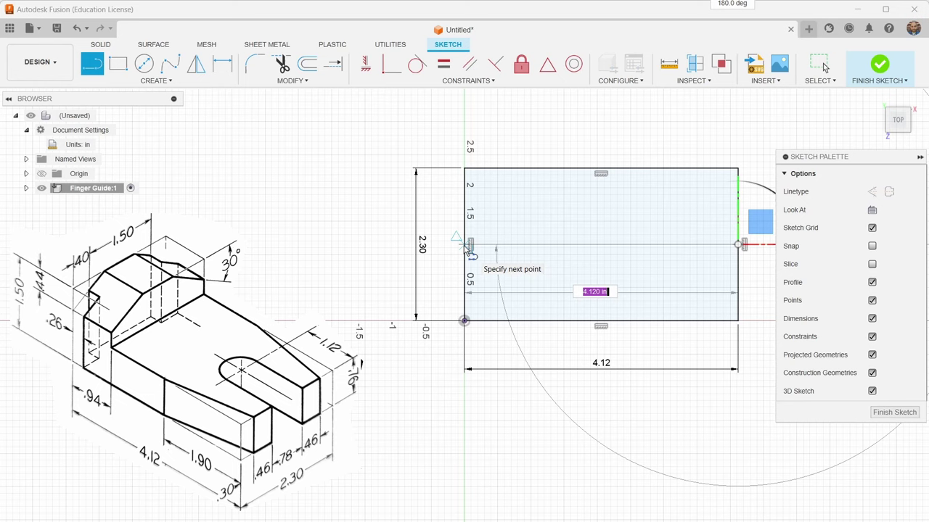
key("Return")
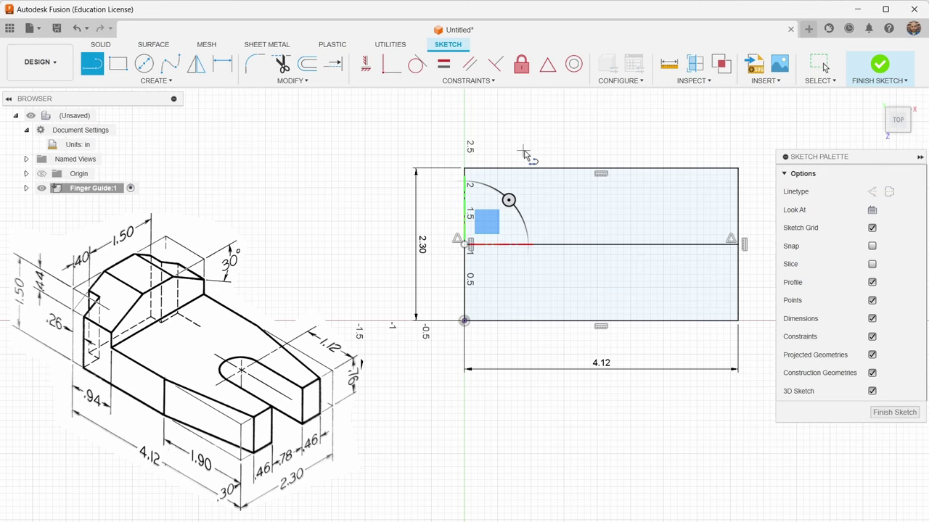
key("Escape")
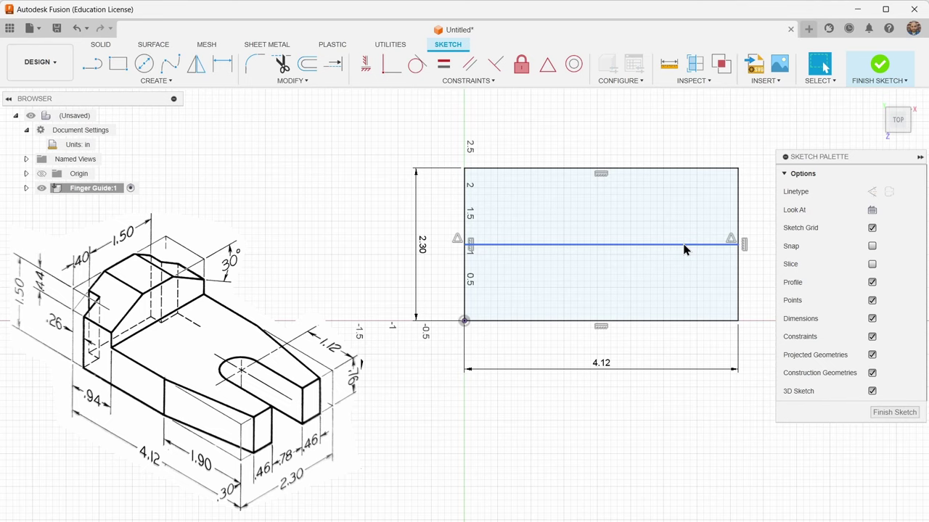
left_click(615, 245)
key("x")
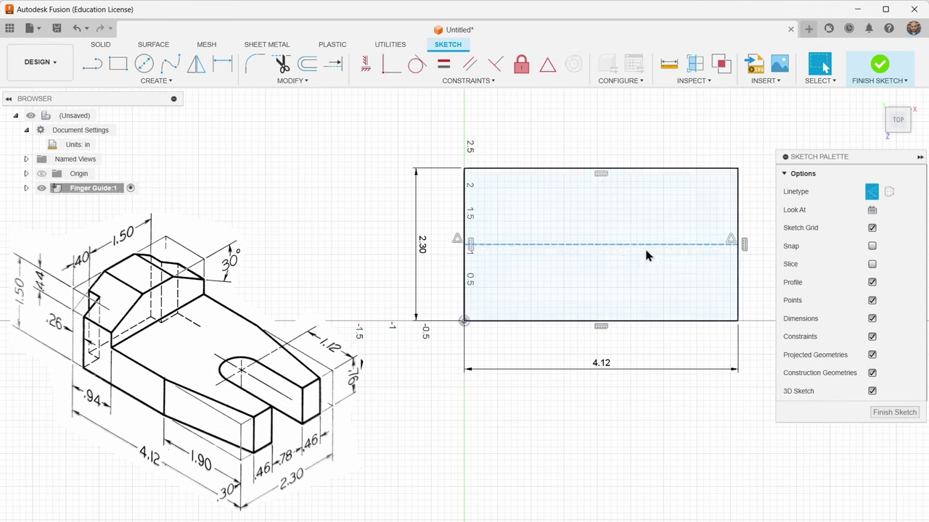
left_click(669, 143)
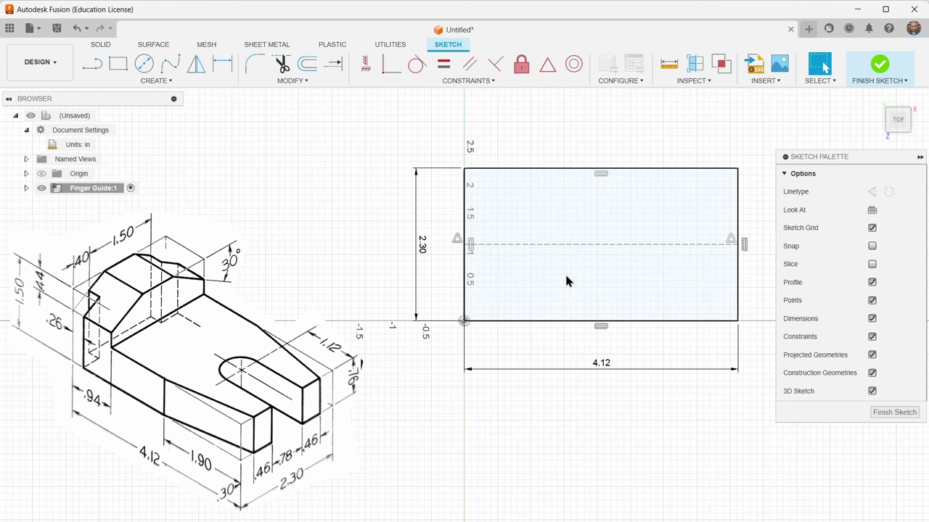
Step: Draw the lower-left step from the left edge down to the bottom edge
key("l")
left_click(464, 321)
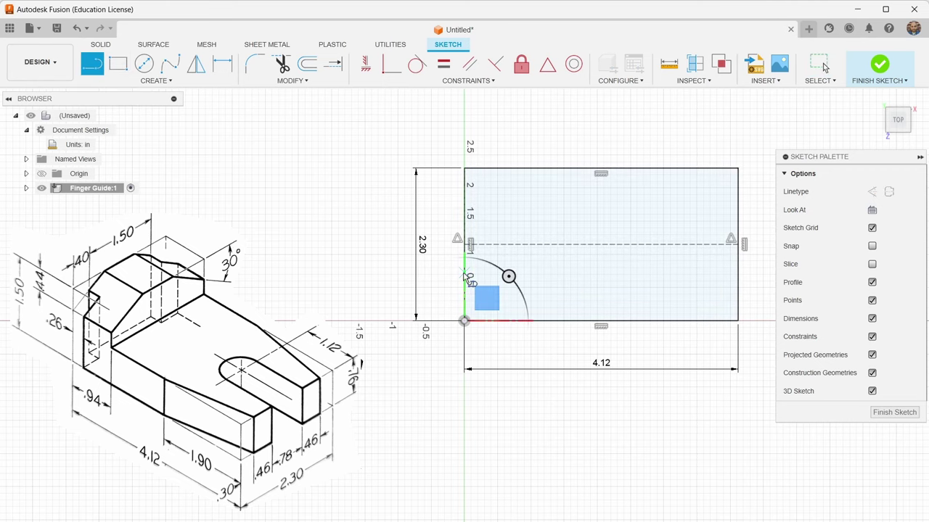
scroll(684, 263, "up", 5)
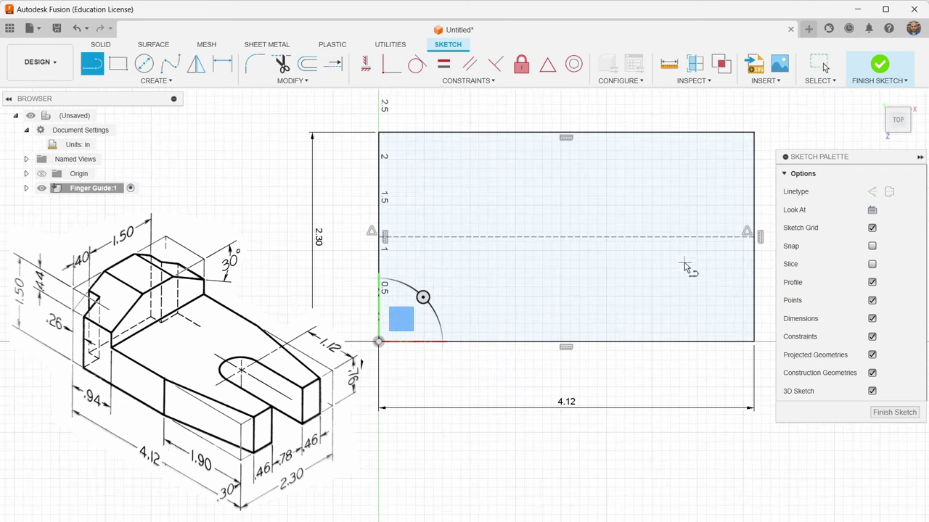
mouse_move(40, 341)
middle_mouse_down()
mouse_move(256, 265)
mouse_move(301, 265)
middle_mouse_up()
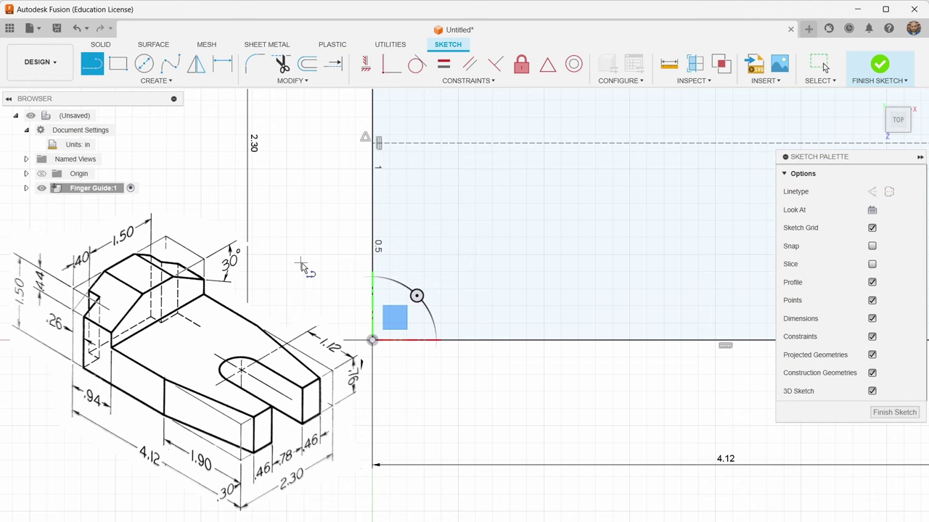
left_click(372, 222)
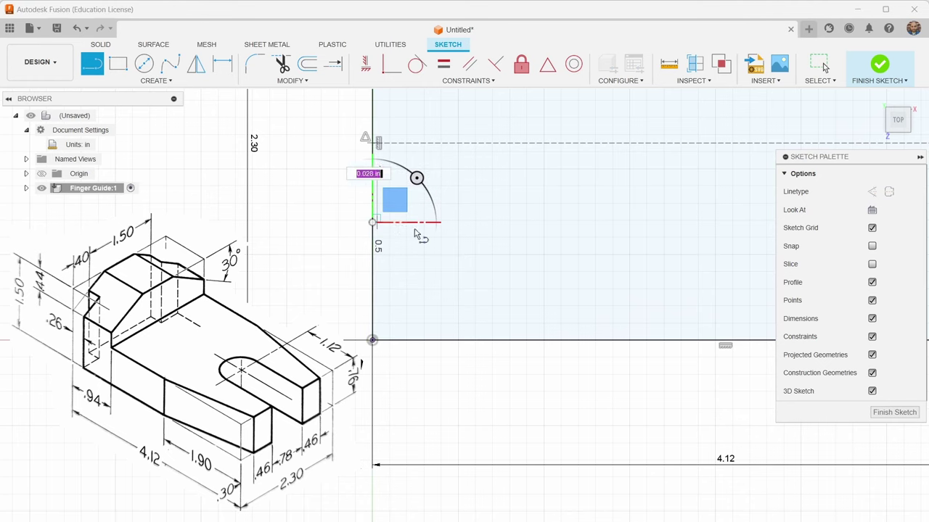
left_click(486, 222)
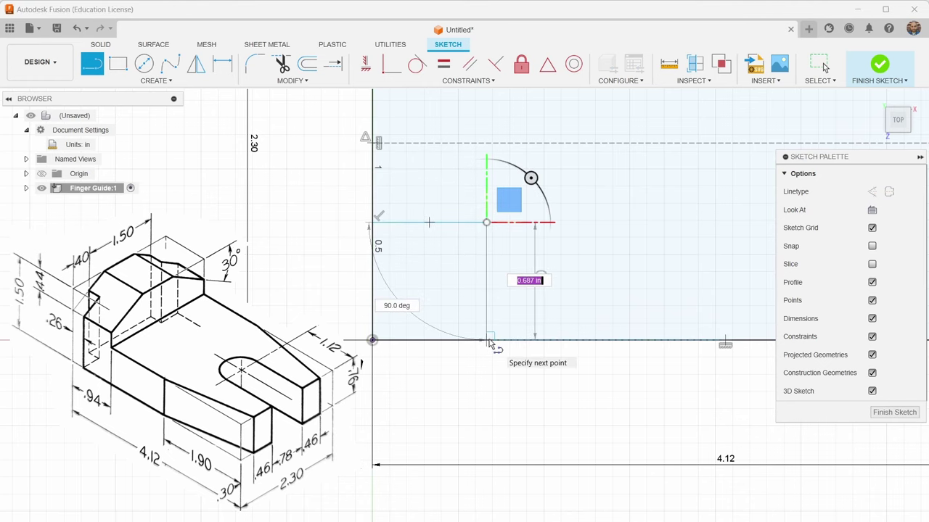
left_click(486, 340)
Step: Draw the angled taper line from the bottom edge up to the right edge
scroll(413, 283, "down", 3)
scroll(412, 283, "down", 2)
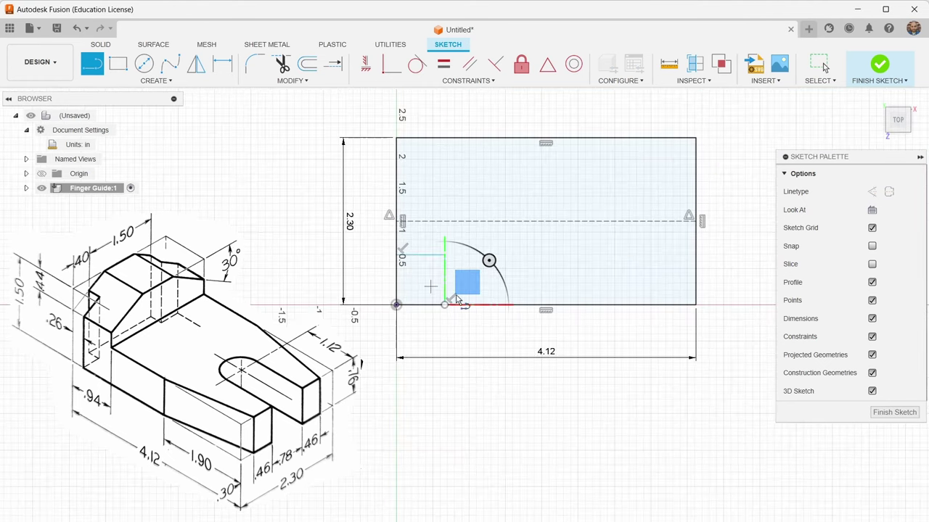
left_click(581, 305)
double_click(696, 263)
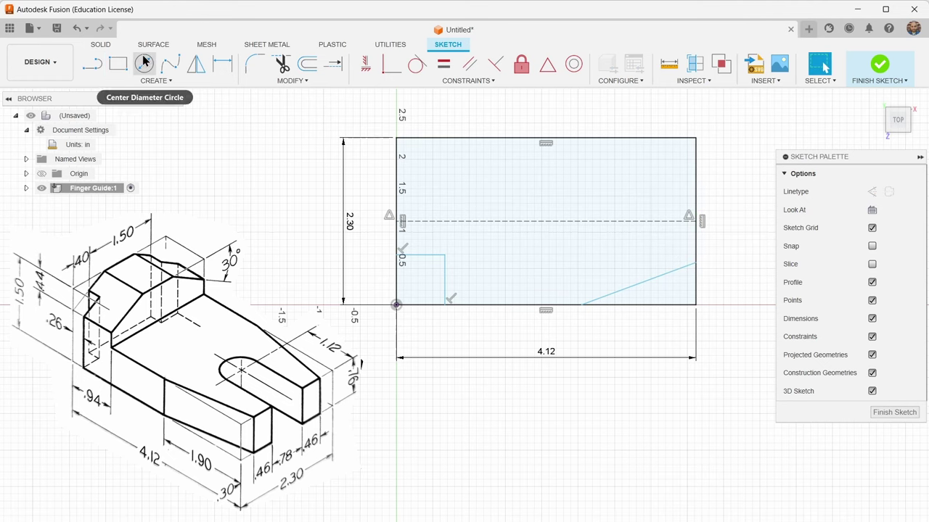
Step: Roughly sketch the upper-left notch lines up to the top edge
left_click(93, 64)
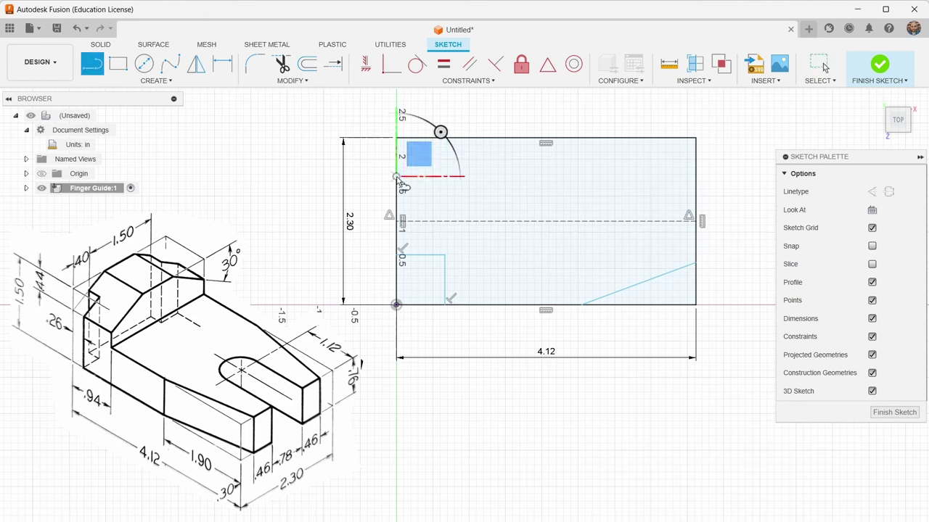
left_click(454, 195)
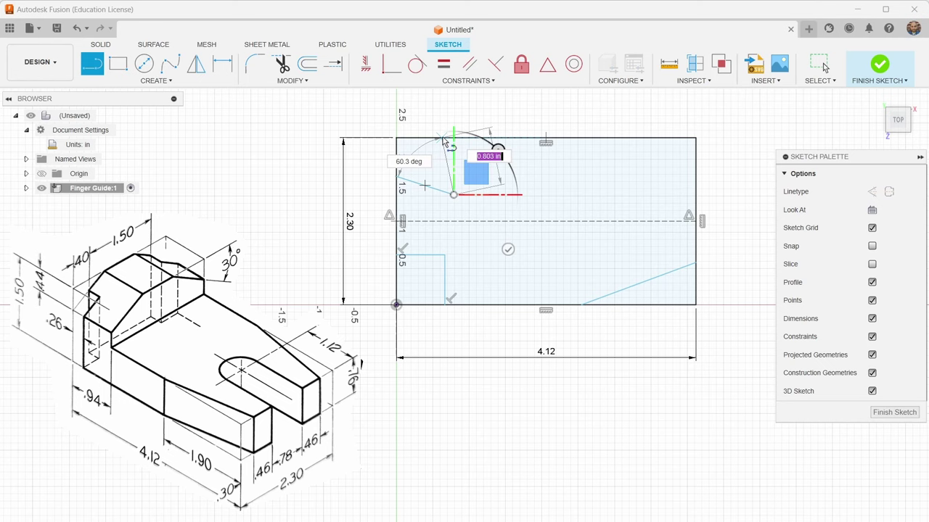
left_click(441, 137)
key("Escape")
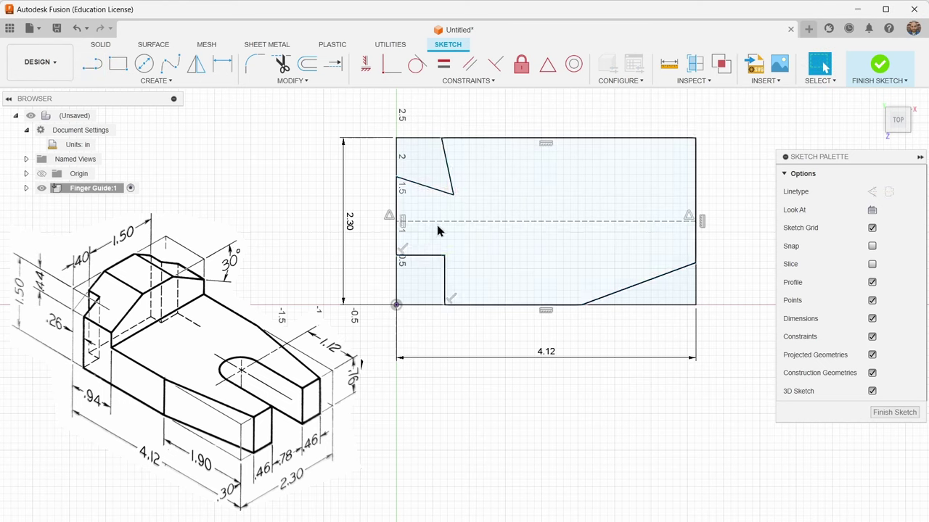
Step: Make both upper notch lines symmetric to their lower step counterparts about the dashed centre line
left_click(464, 80)
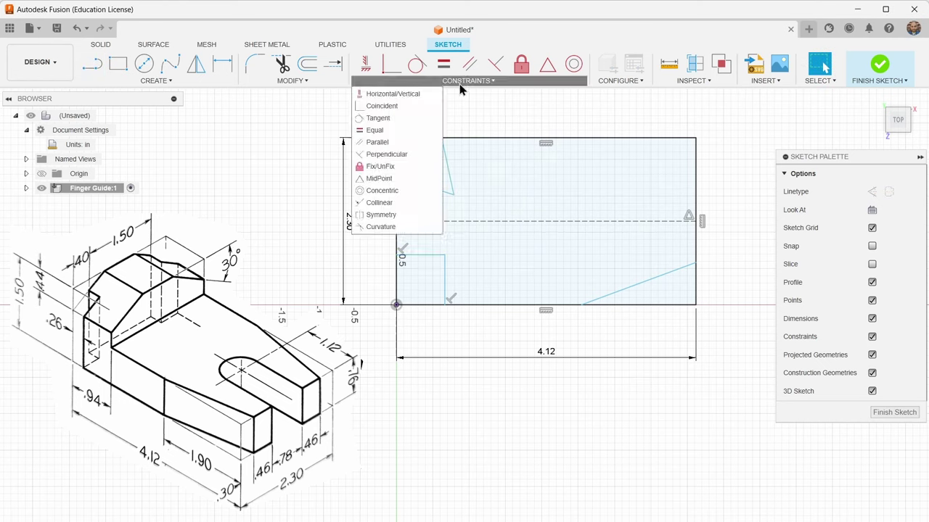
left_click(405, 215)
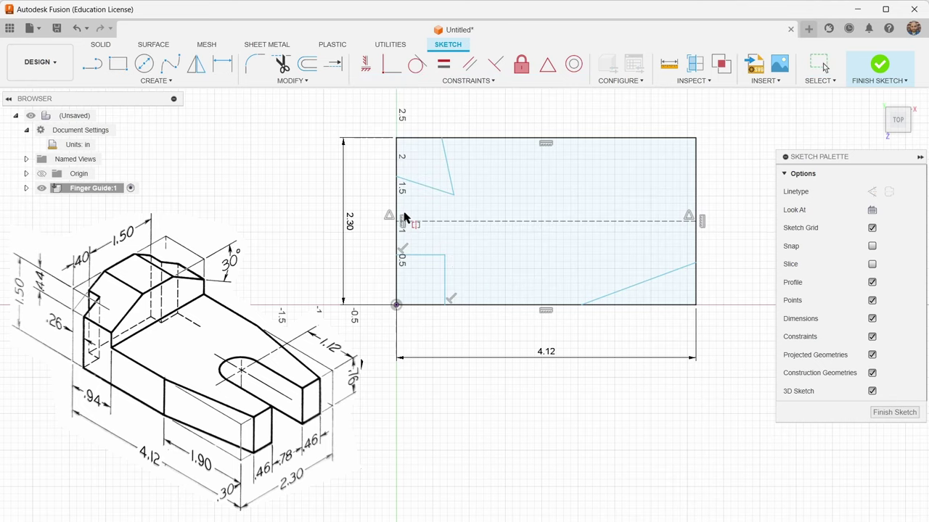
left_click(421, 255)
left_click(426, 187)
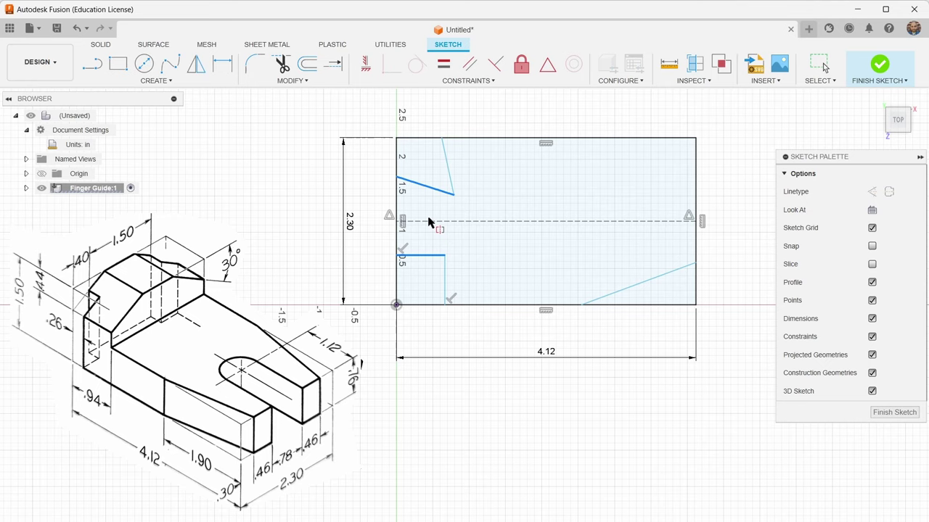
left_click(428, 222)
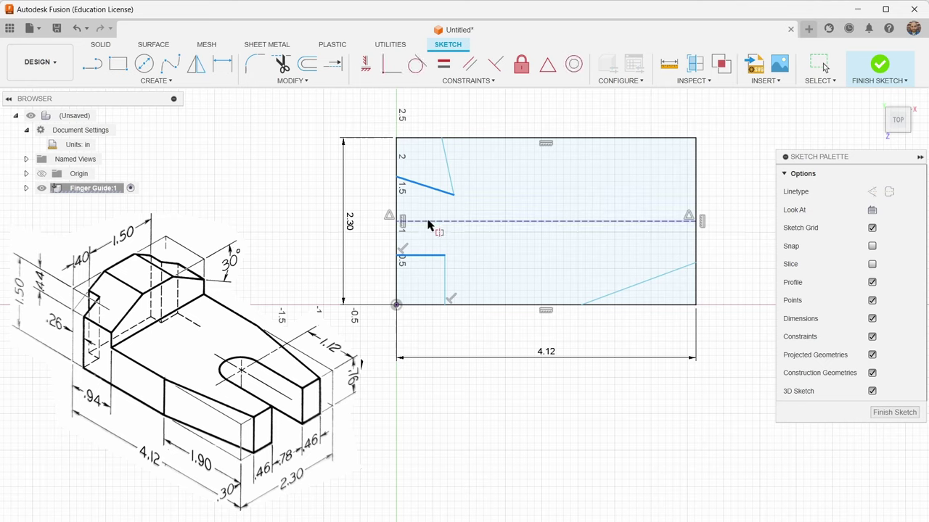
left_click(450, 171)
left_click(446, 272)
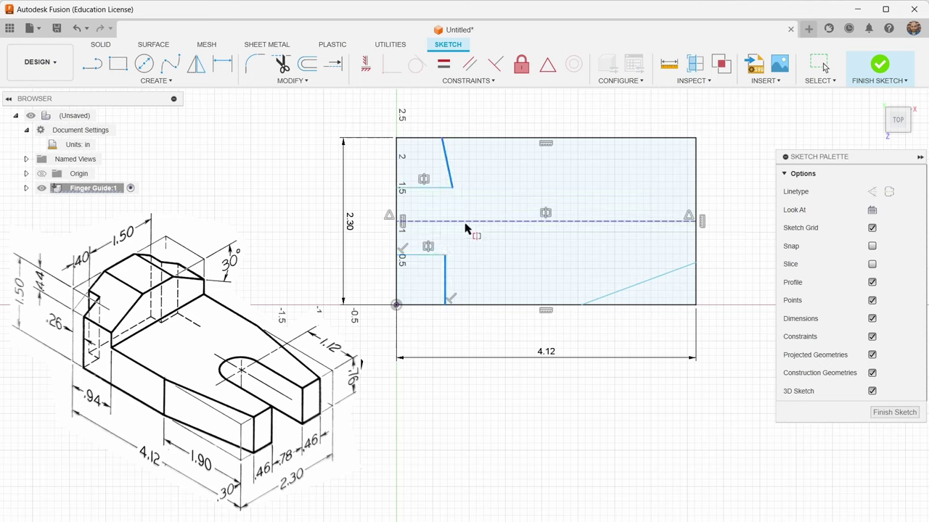
left_click(468, 221)
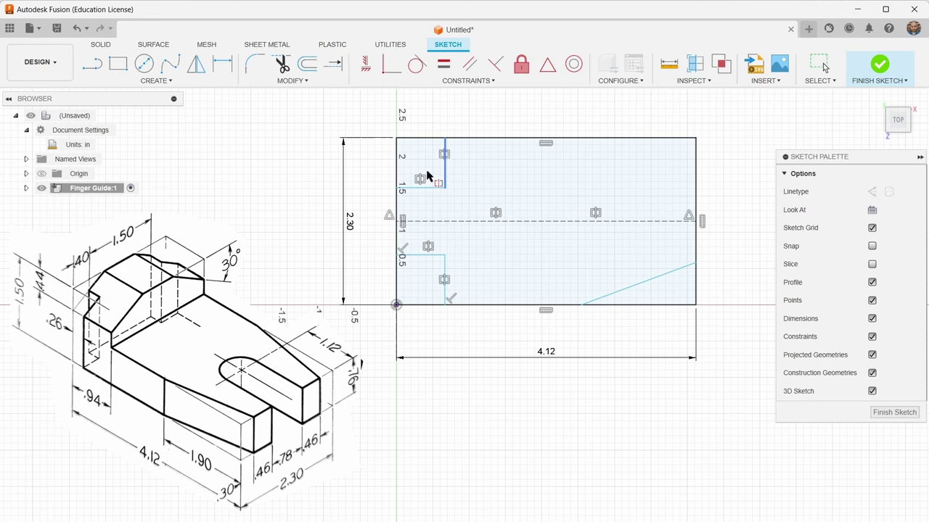
Step: Mirror the lower sloped taper line across the dashed centre line
left_click(167, 86)
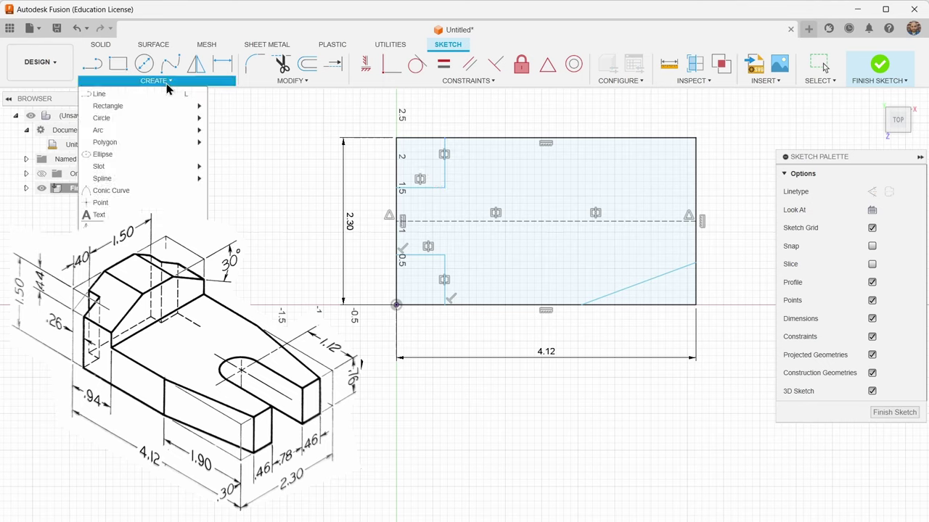
left_click(109, 226)
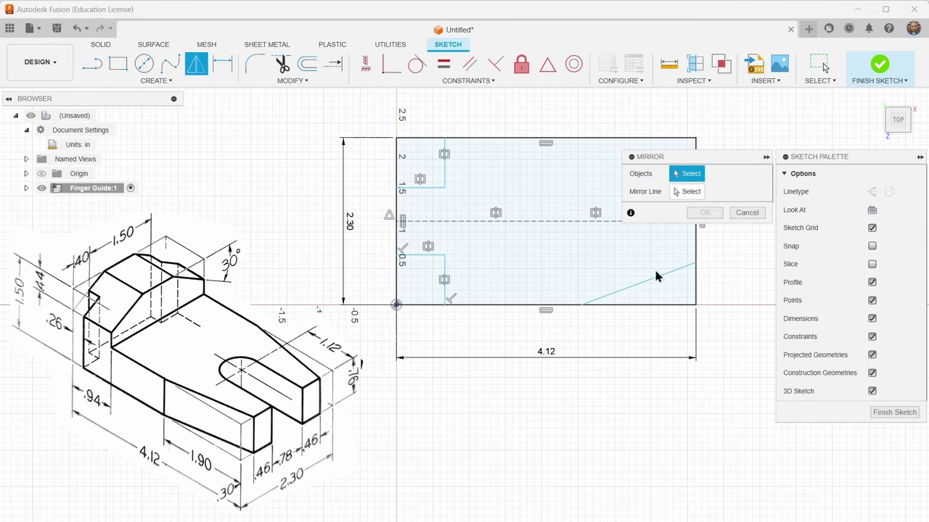
left_click(659, 277)
left_click(689, 191)
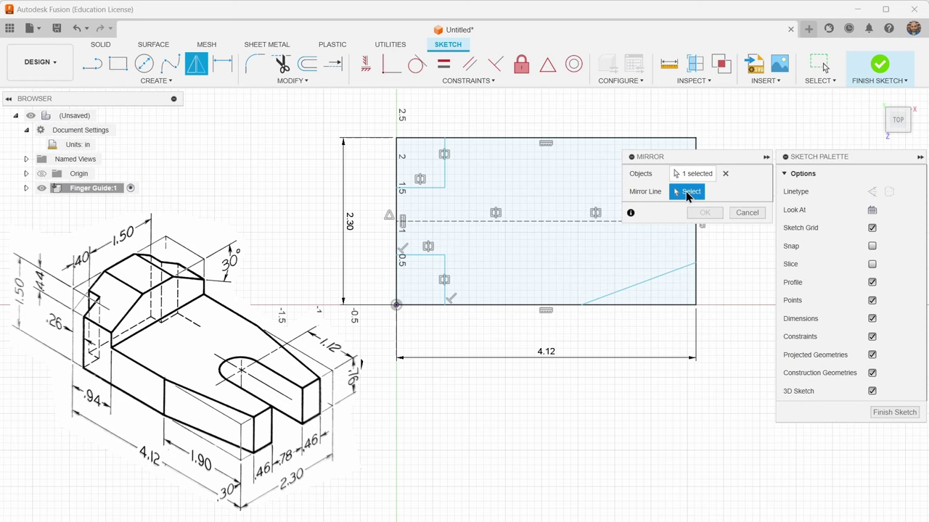
left_click(592, 222)
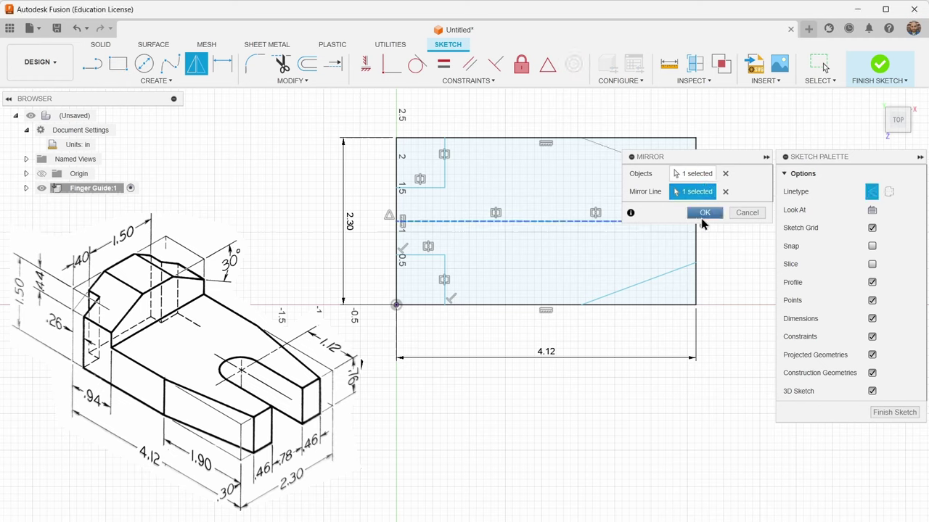
left_click(705, 213)
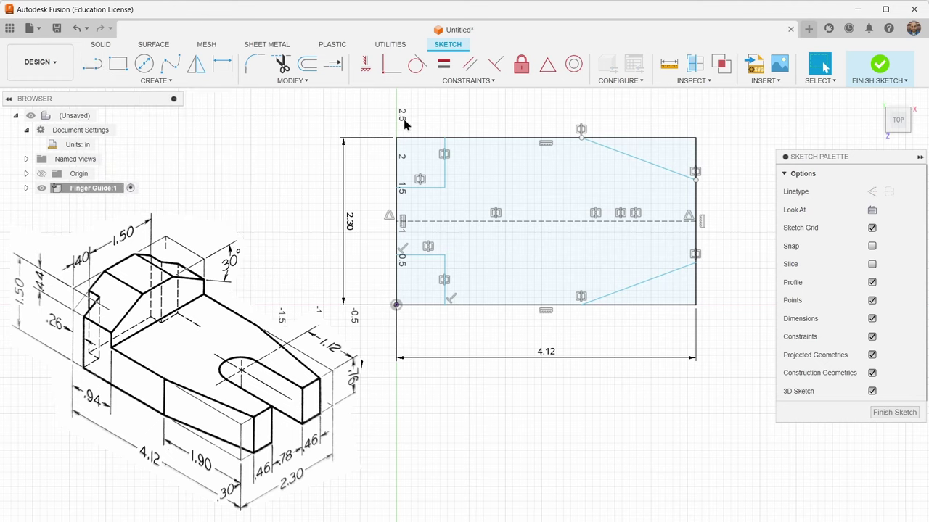
Step: Draw a vertical line from the top edge to the bottom edge, dividing the profile
left_click(92, 64)
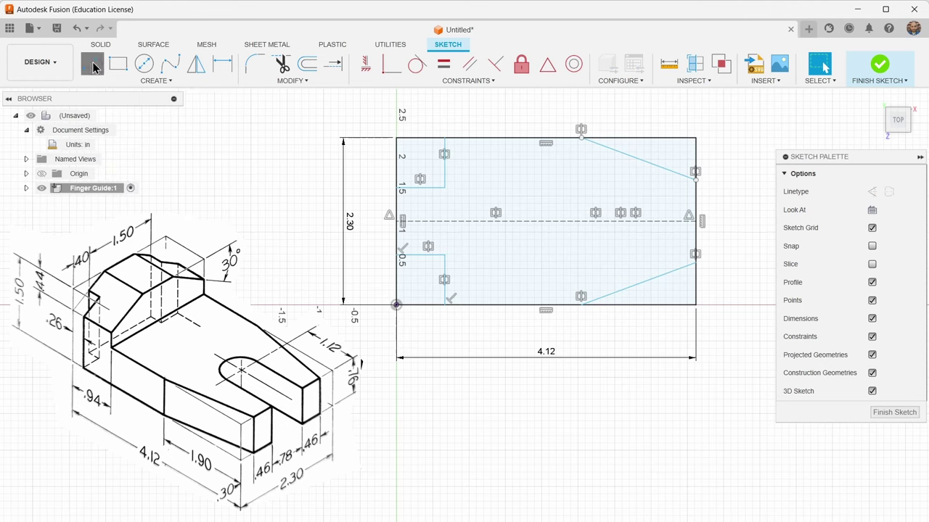
left_click(511, 138)
left_click(512, 304)
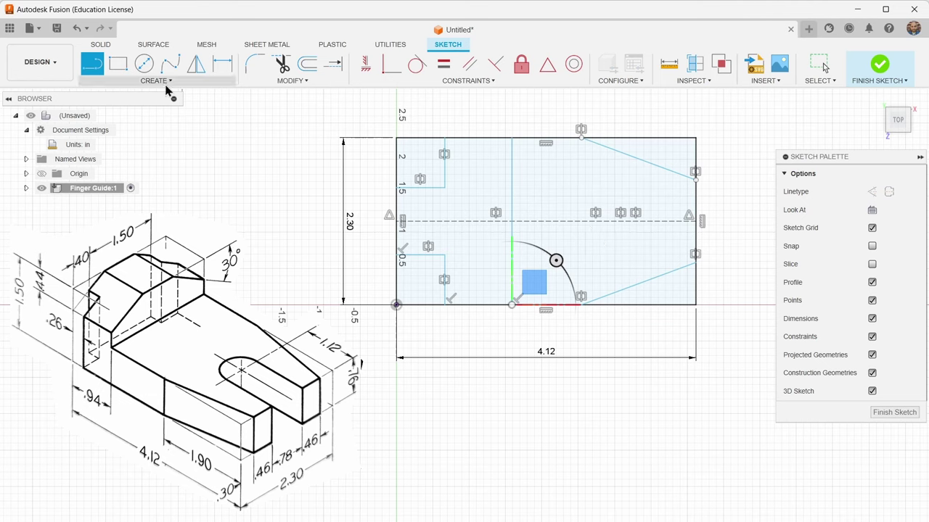
Step: Sketch trial slot outline lines at the right end, then cancel and undo the last one
left_click(696, 241)
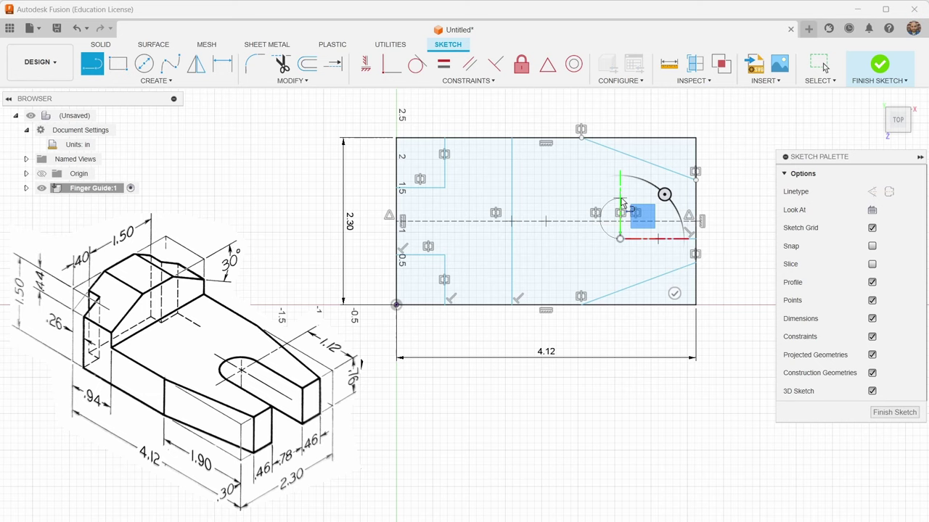
left_click(620, 198)
left_click(696, 201)
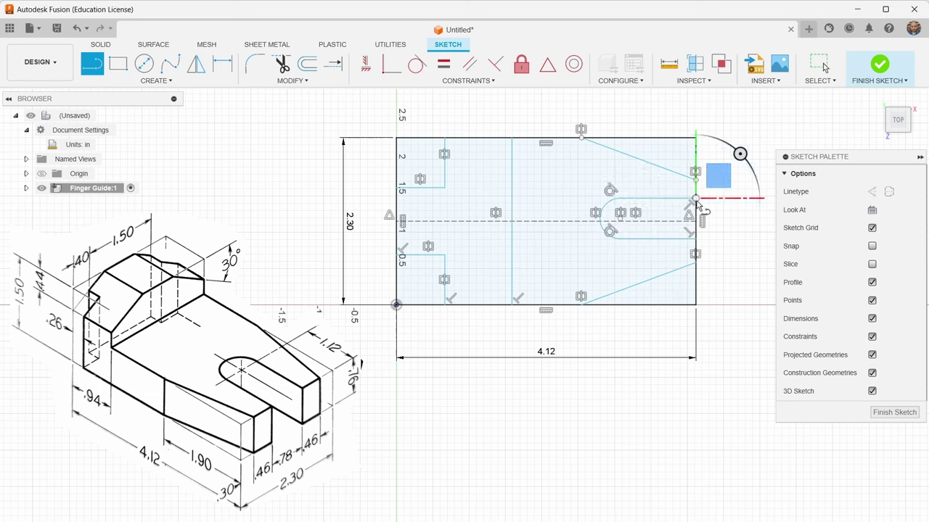
key("Escape")
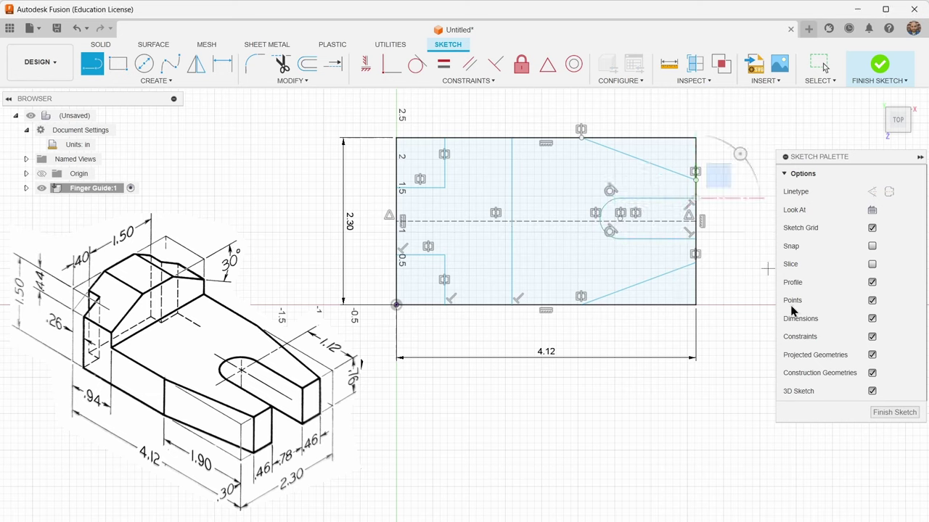
key("ctrl+z")
key("ctrl+z")
key("ctrl+z")
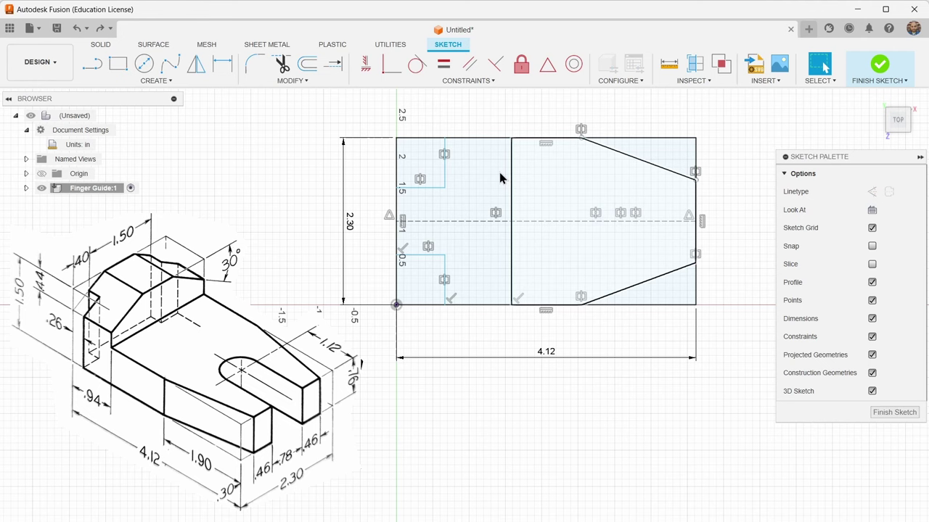
Step: Add a center-to-center slot from the right-edge midpoint, 1.12 in long and 0.78 in wide
left_click(153, 82)
mouse_move(150, 165)
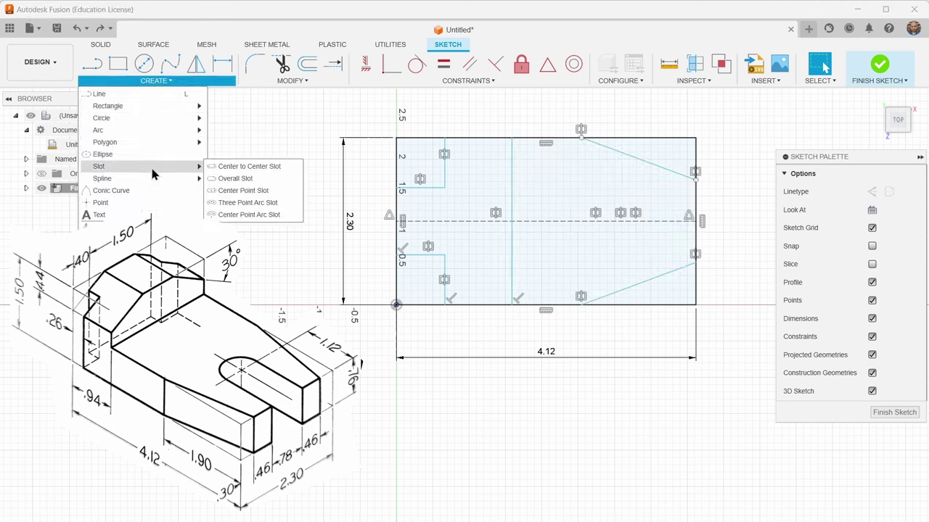
left_click(233, 167)
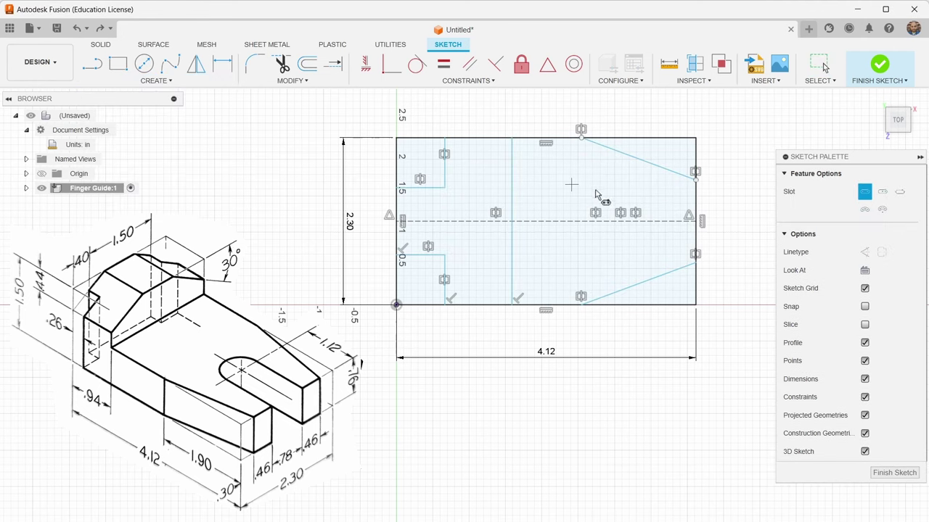
left_click(695, 221)
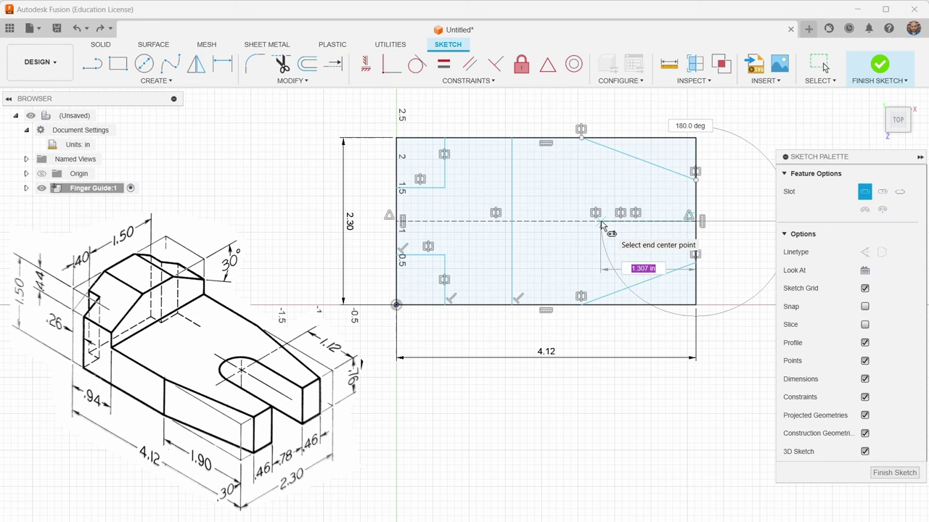
key("Tab")
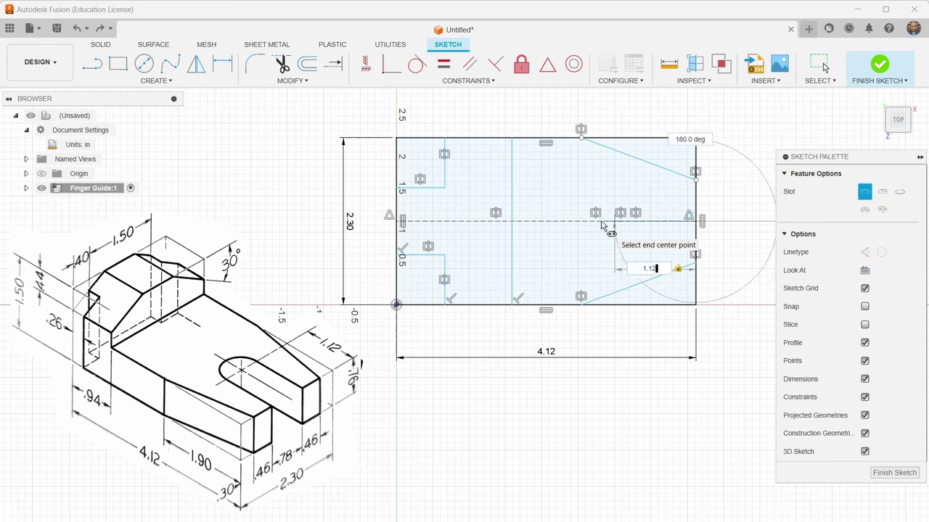
key("Tab")
key("Return")
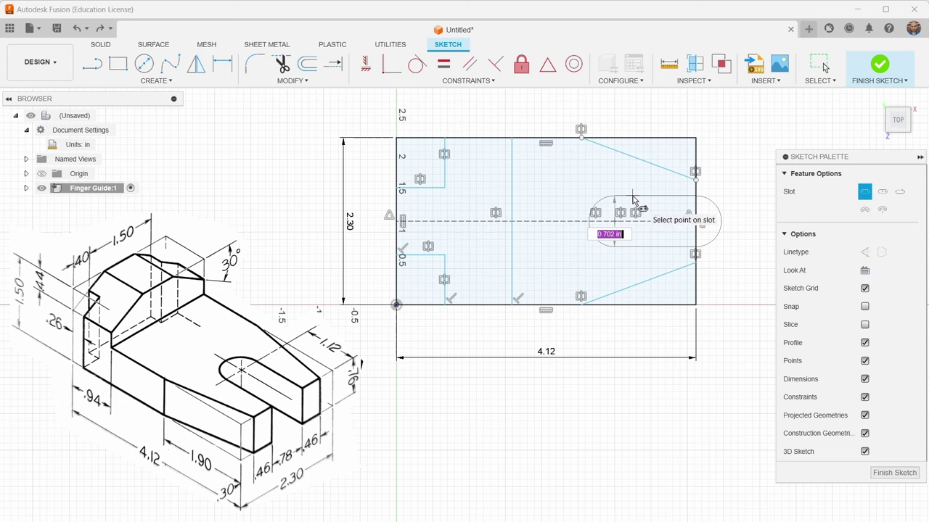
key("BackSpace")
type(".78")
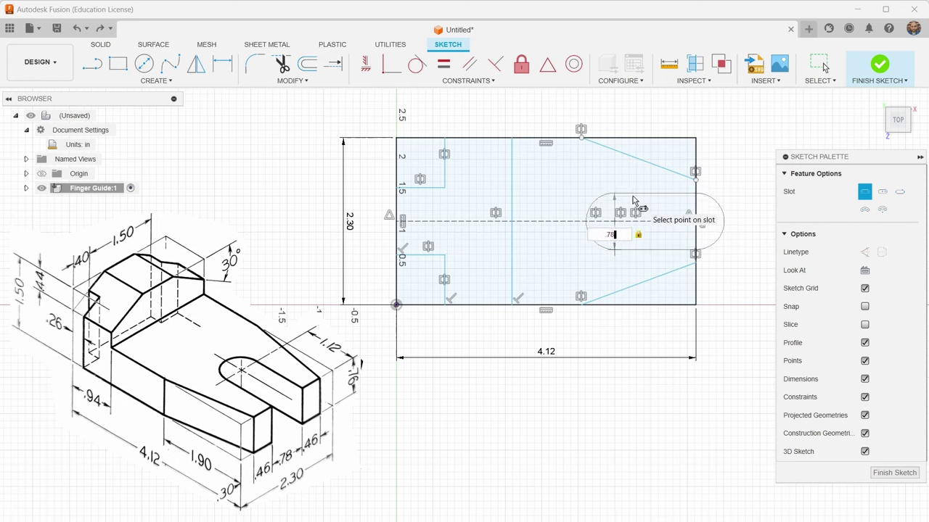
key("Return")
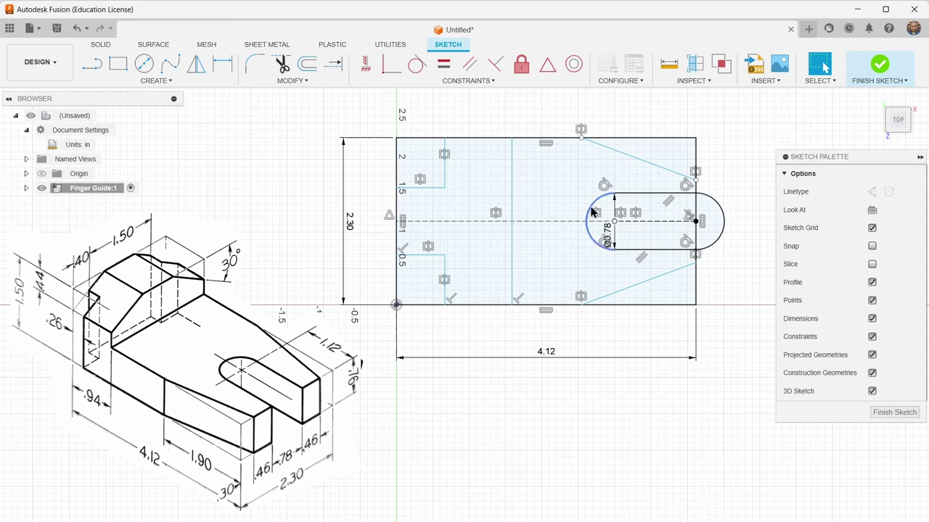
Step: Dimension the slot's centerline to 1.12 in, placing the dimension above the sketch
mouse_move(591, 212)
left_mouse_down()
mouse_move(546, 214)
mouse_move(592, 211)
mouse_move(575, 212)
left_mouse_up()
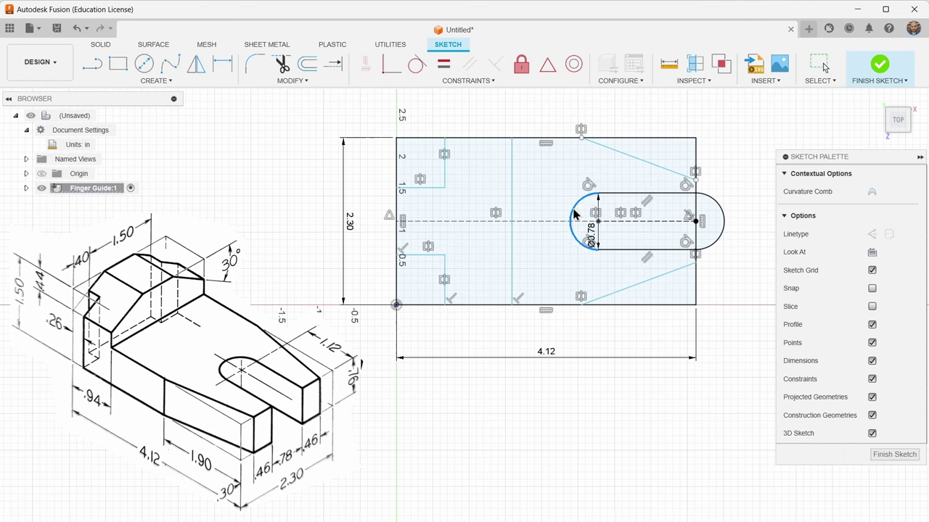
left_click(635, 222)
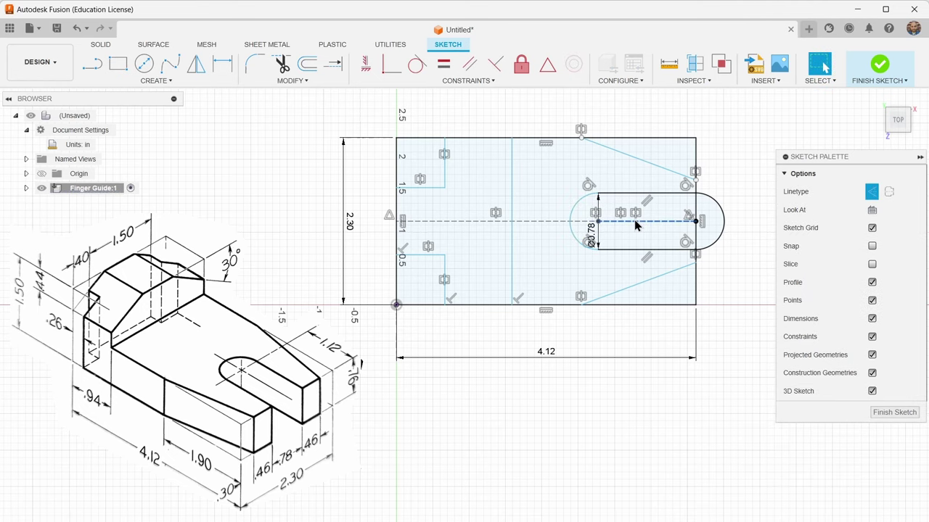
key("d")
left_click(639, 108)
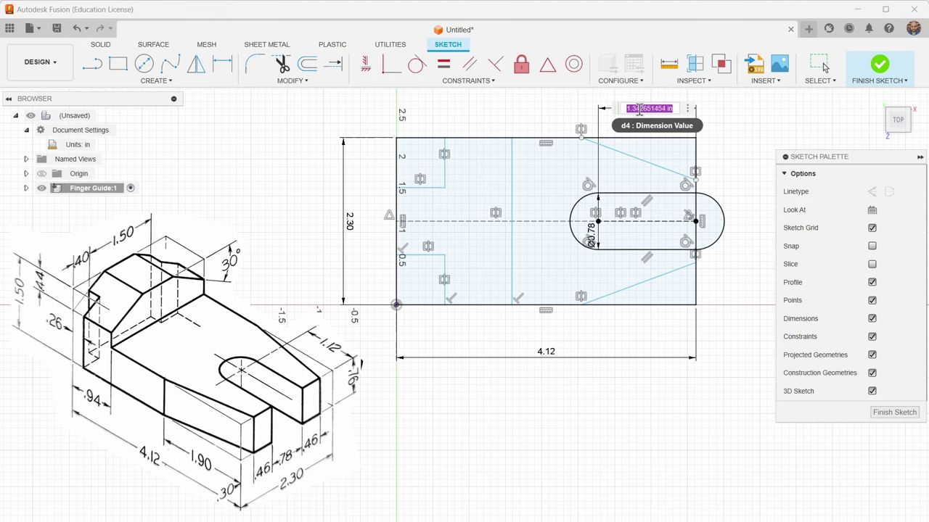
type("1.12")
key("Return")
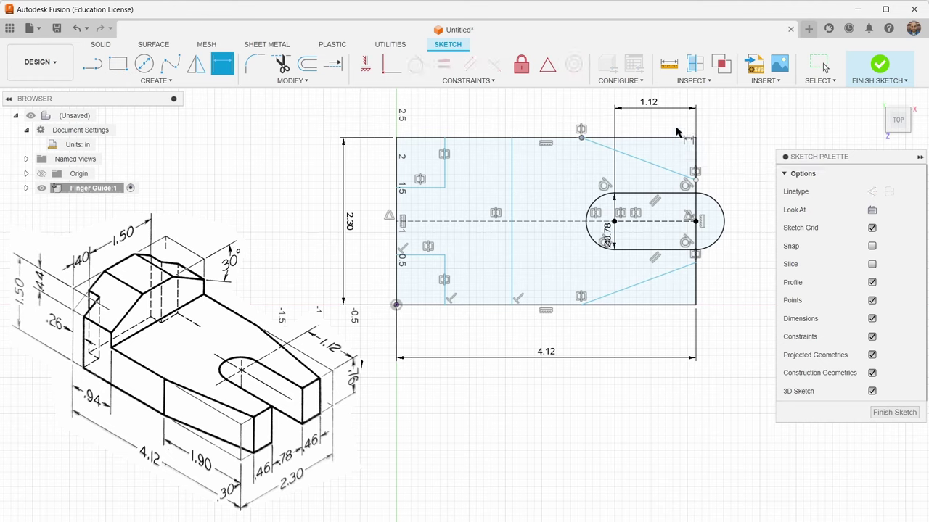
Step: Dimension the taper start point 1.90 in from the top-right corner
left_click(695, 137)
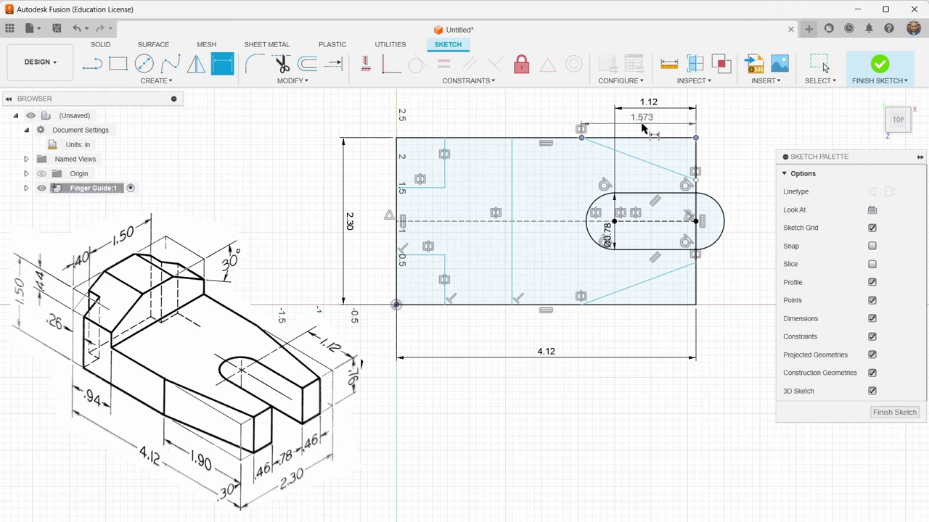
left_click(642, 123)
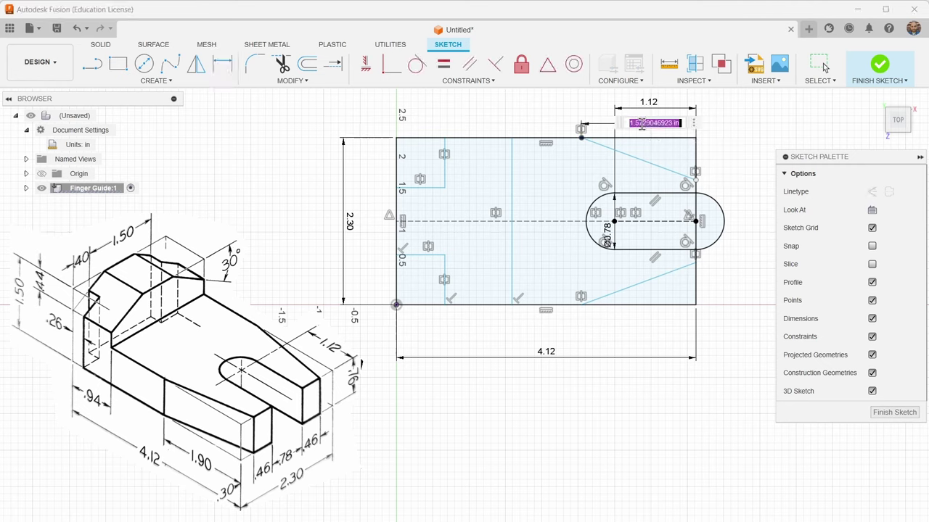
type("1.9")
key("Return")
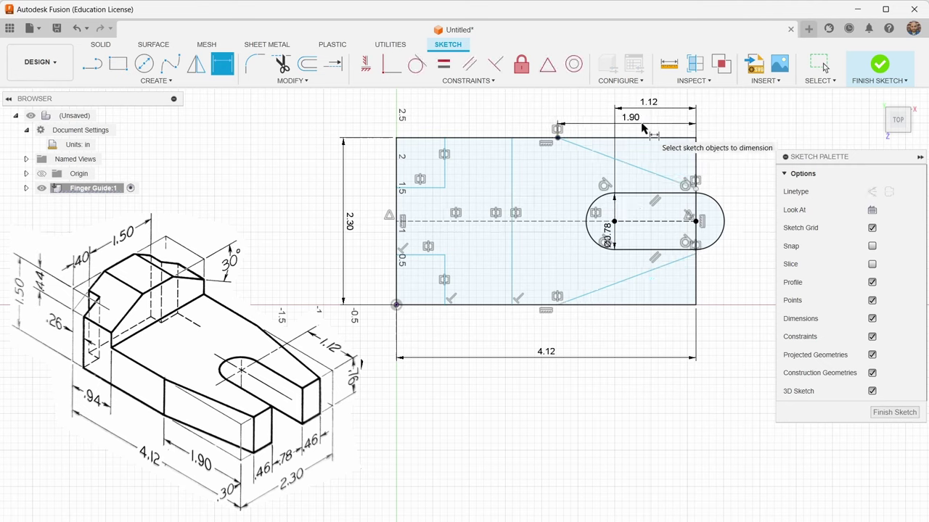
Step: Fix the taper end 0.30 in below the corner, then dimension from it to the slot top
left_click(695, 137)
left_click(695, 189)
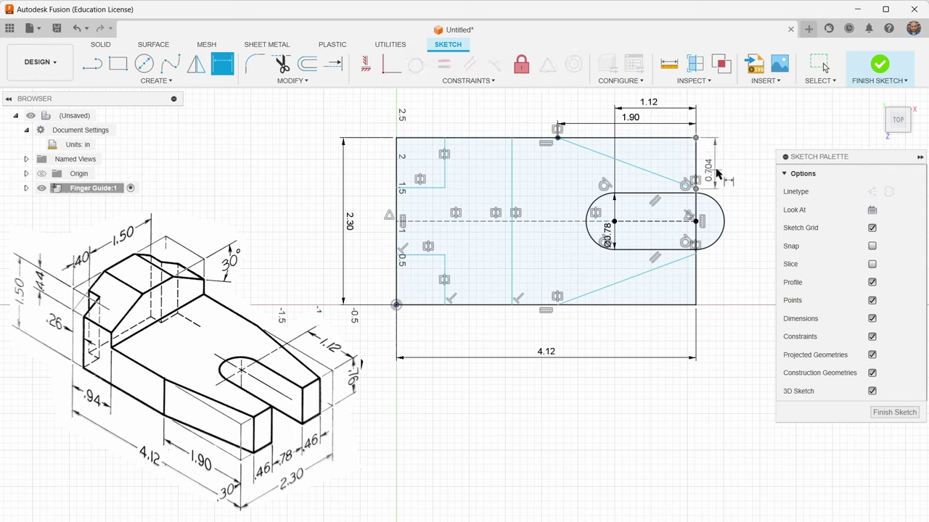
left_click(719, 165)
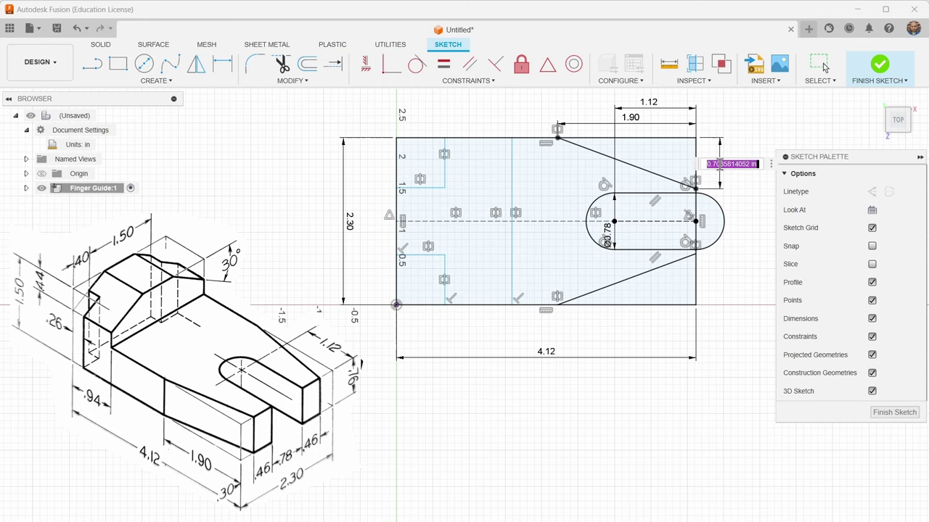
type("3")
key("Return")
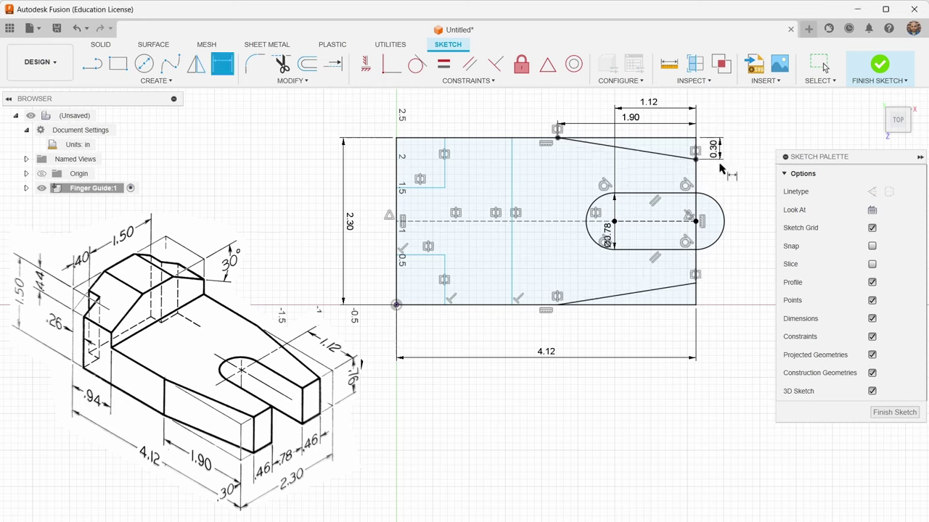
left_click(695, 159)
left_click(694, 193)
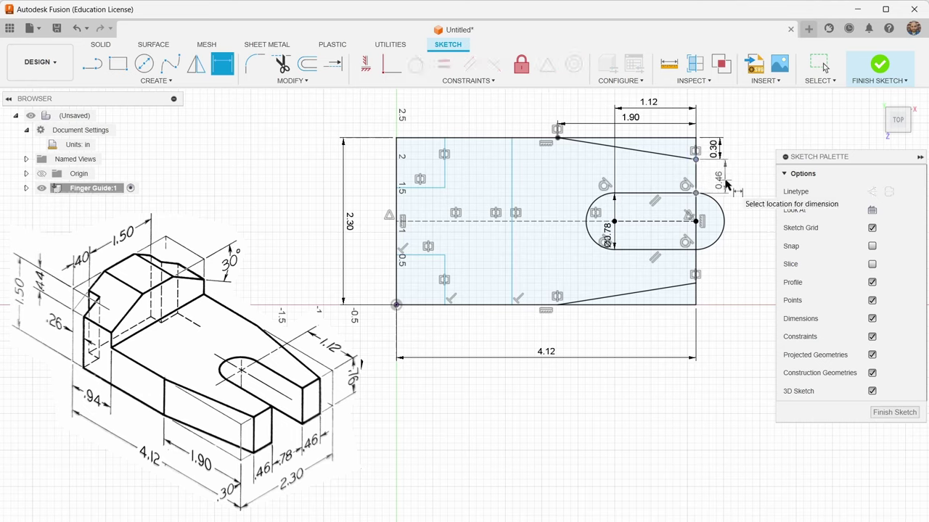
left_click(725, 183)
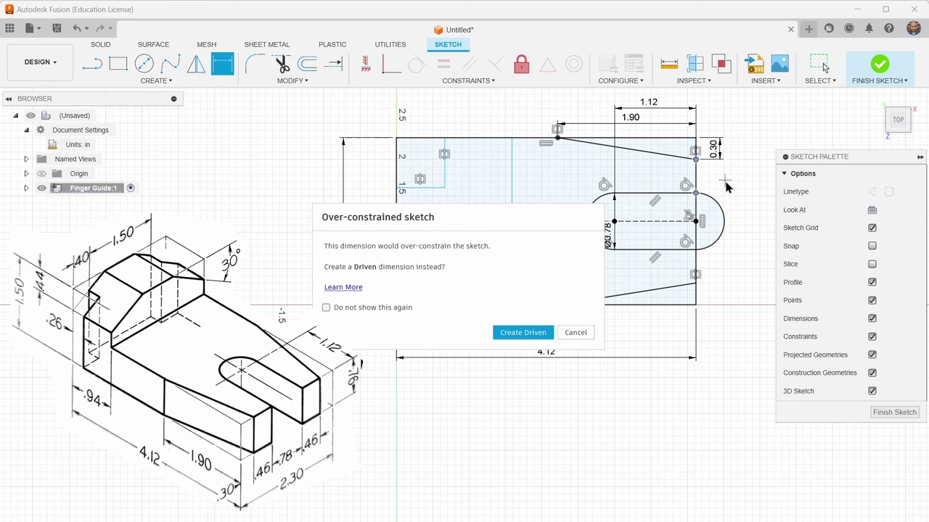
left_click(587, 334)
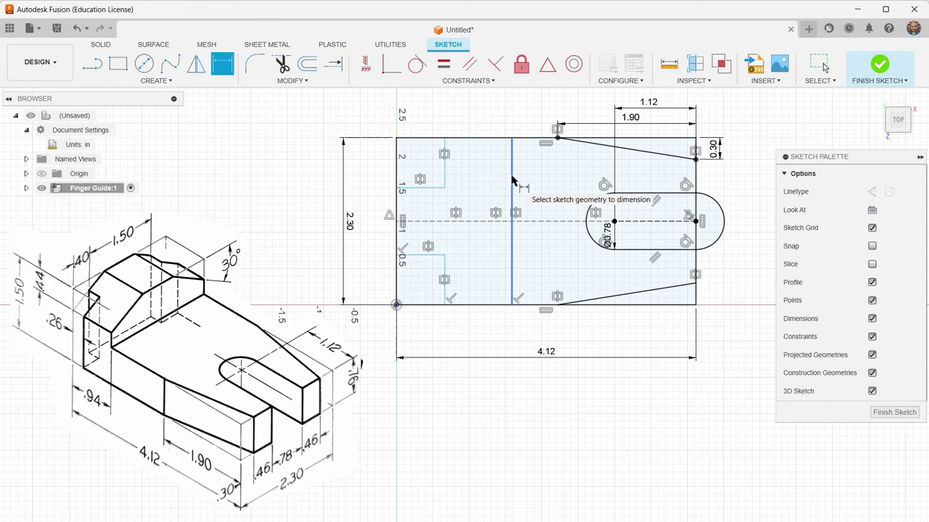
Step: Place the dividing vertical line 0.94 in from the left edge
left_click(511, 180)
left_click(397, 273)
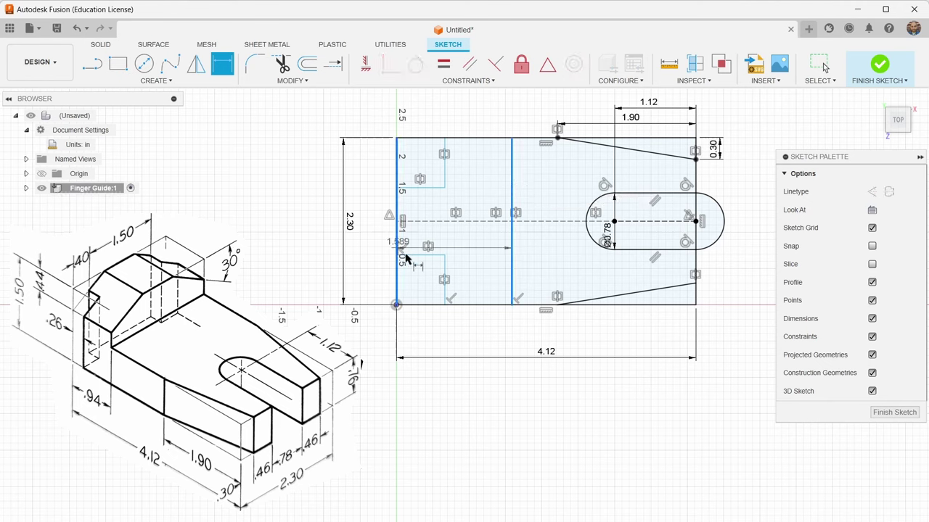
left_click(410, 353)
type(".94")
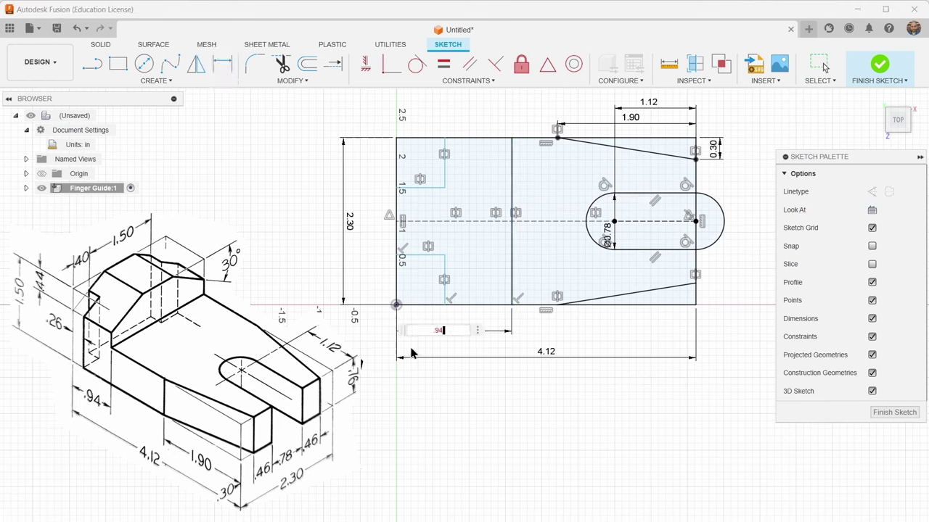
key("Return")
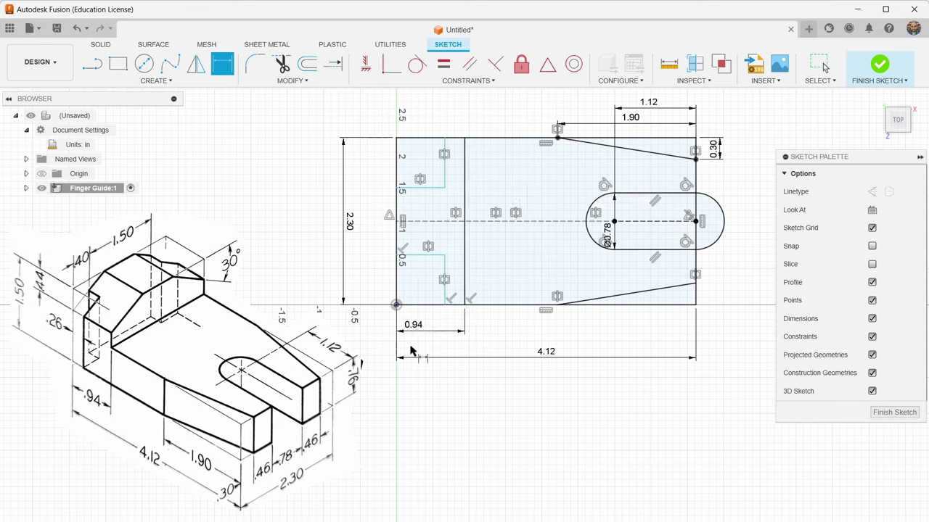
Step: Size the lower-left step 0.26 in wide and 0.40 in above the bottom edge
left_click(426, 254)
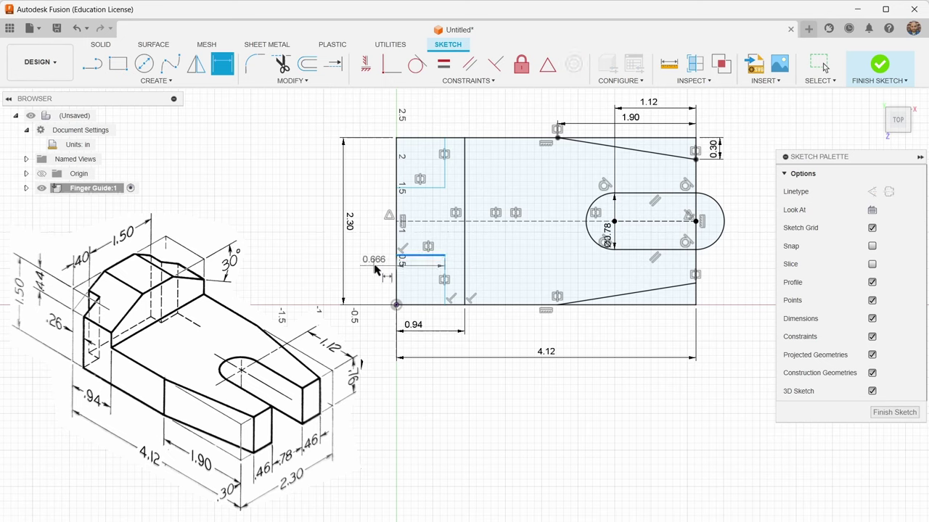
left_click(374, 266)
type(".26")
key("Return")
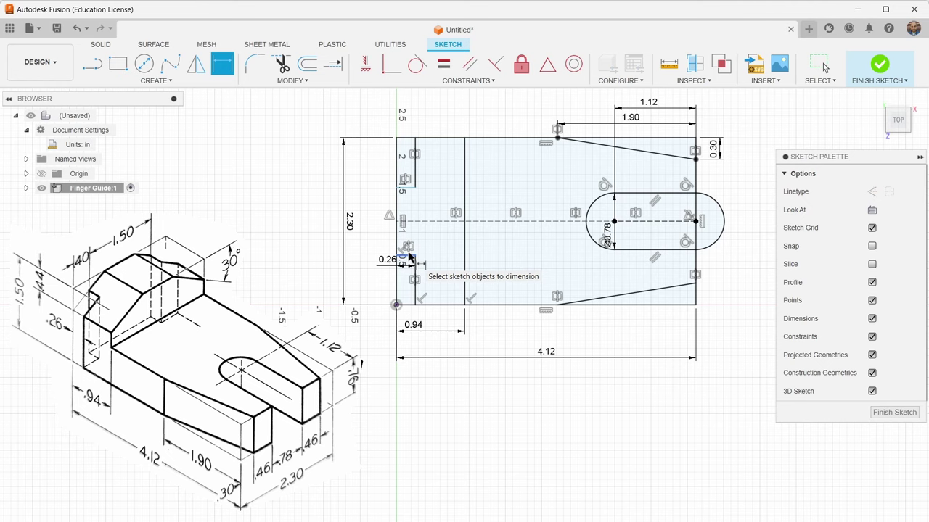
left_click(408, 257)
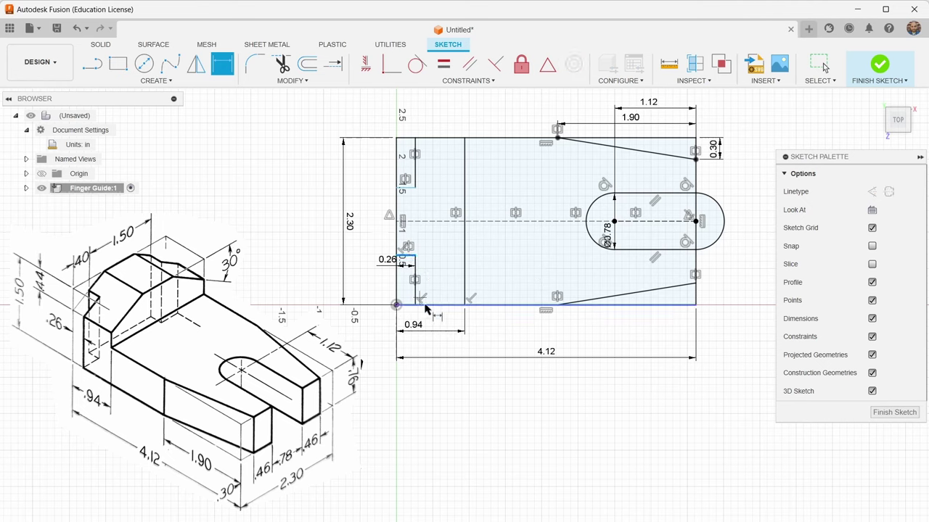
left_click(429, 305)
left_click(388, 303)
type(".4")
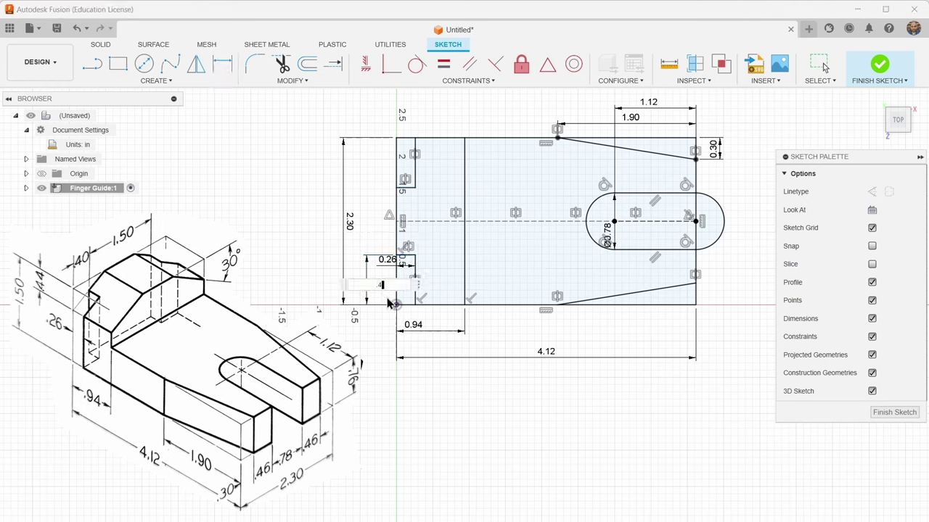
key("Return")
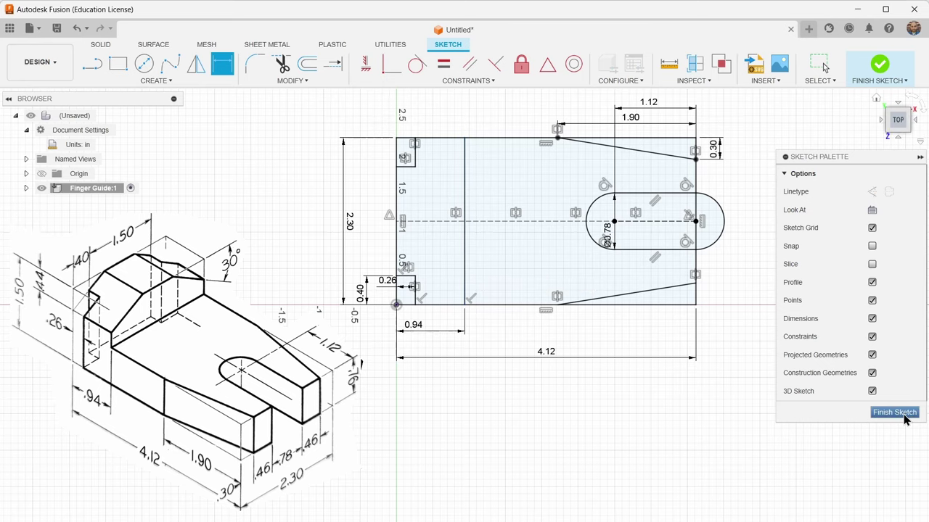
left_click(903, 417)
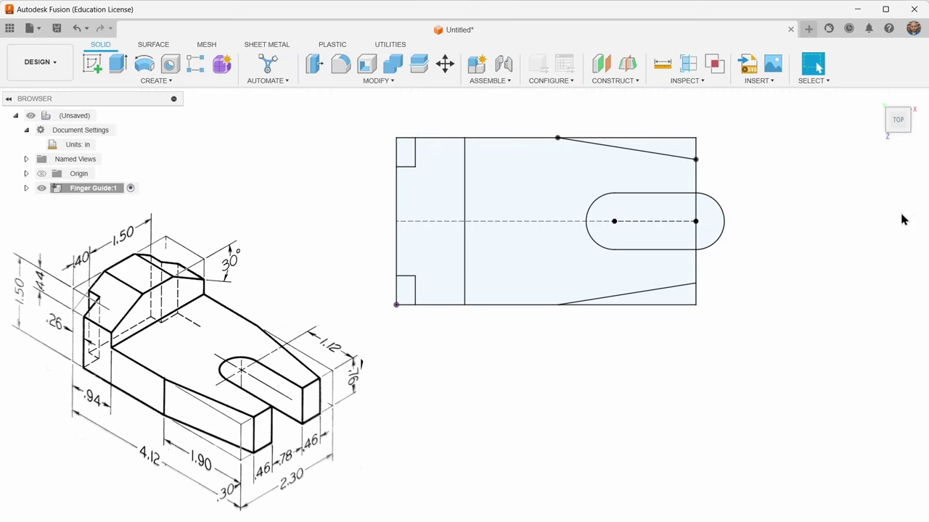
left_click(877, 99)
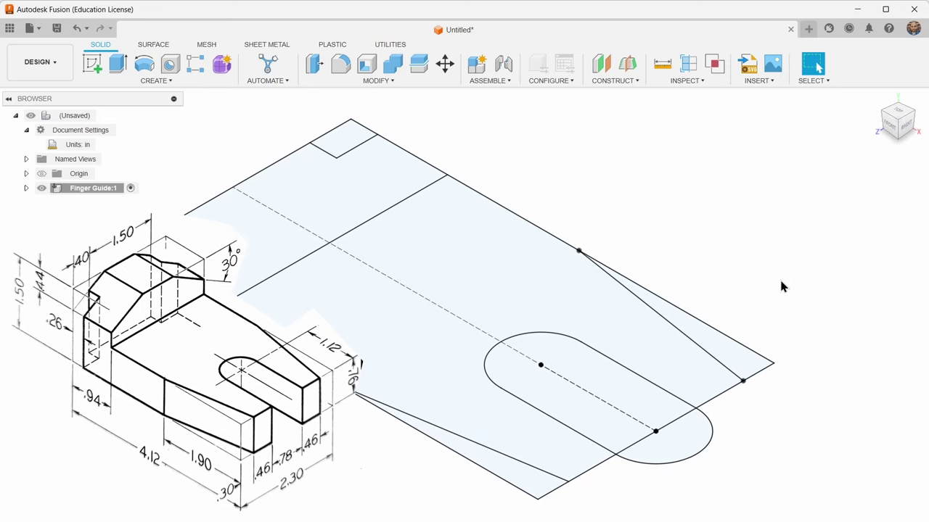
scroll(782, 283, "up", 2)
scroll(580, 294, "down", 3)
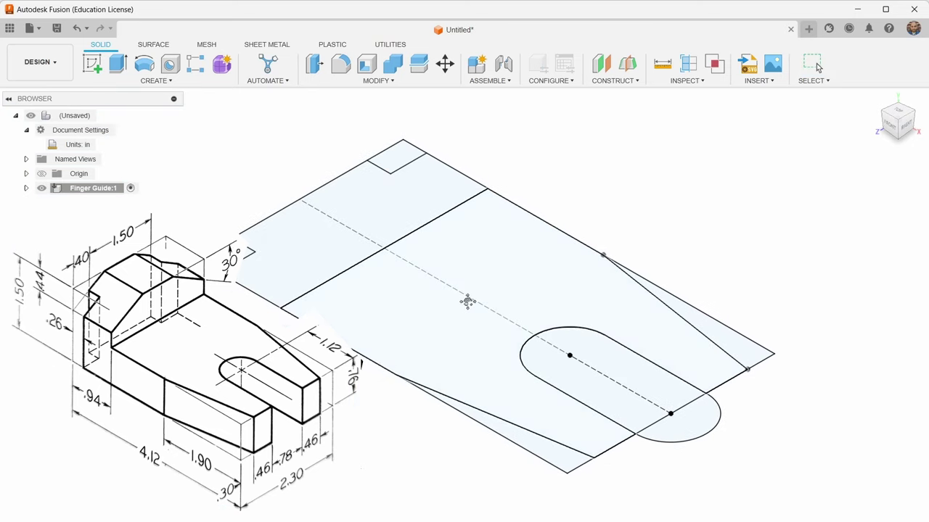
mouse_move(467, 302)
middle_mouse_down()
mouse_move(670, 275)
mouse_move(608, 293)
mouse_move(621, 294)
middle_mouse_up()
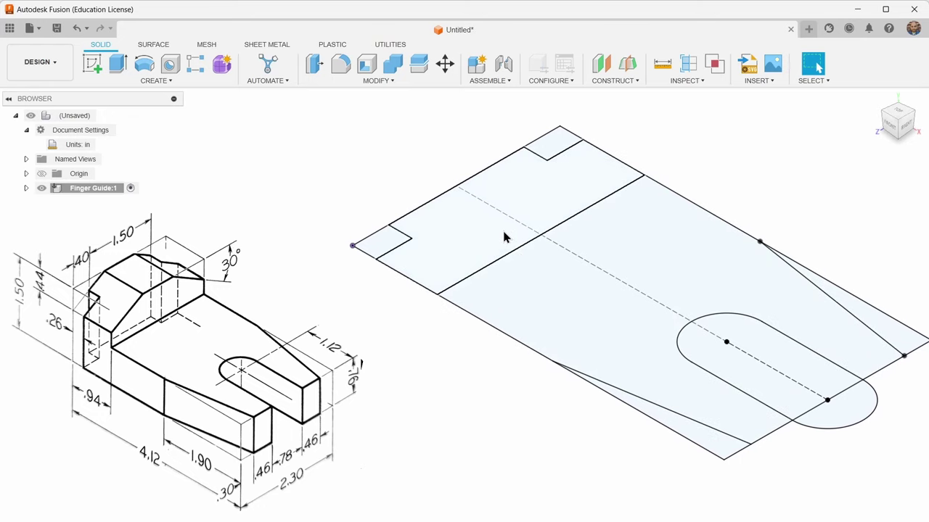
left_click(472, 245)
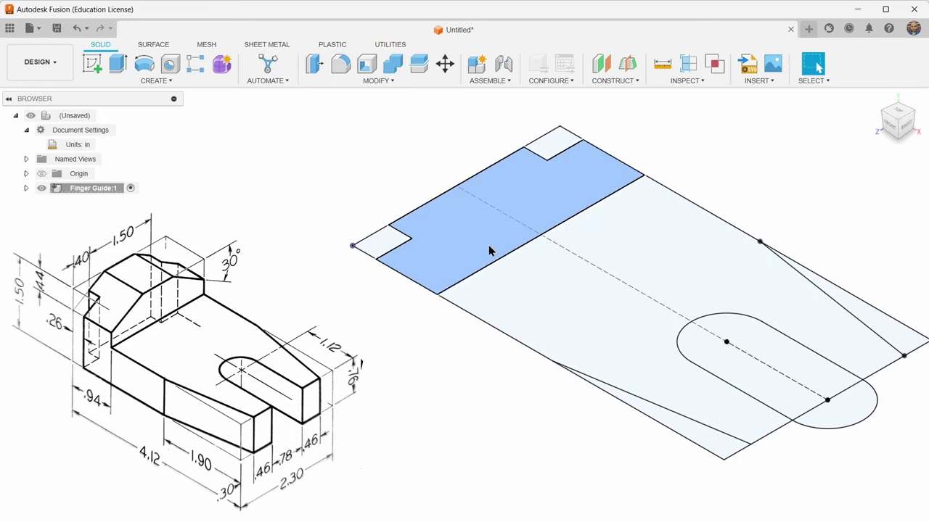
left_click(542, 293)
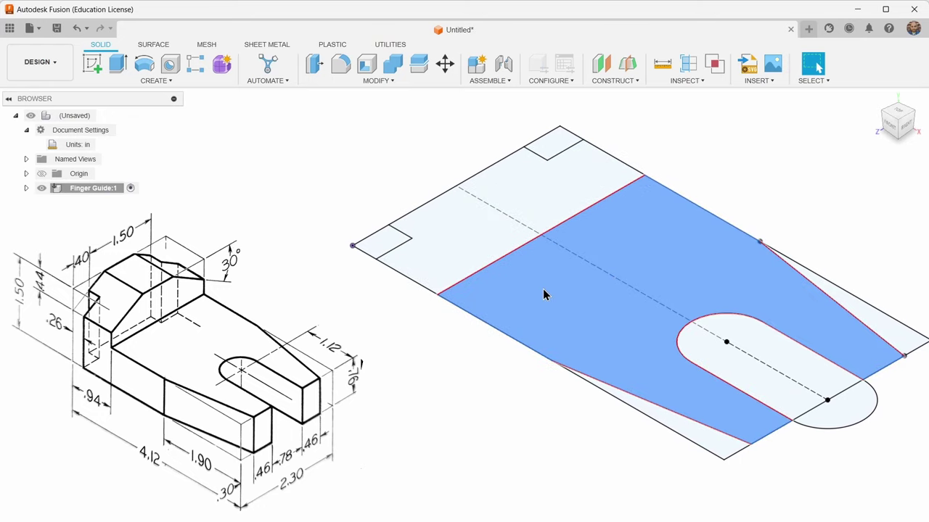
left_click(455, 243)
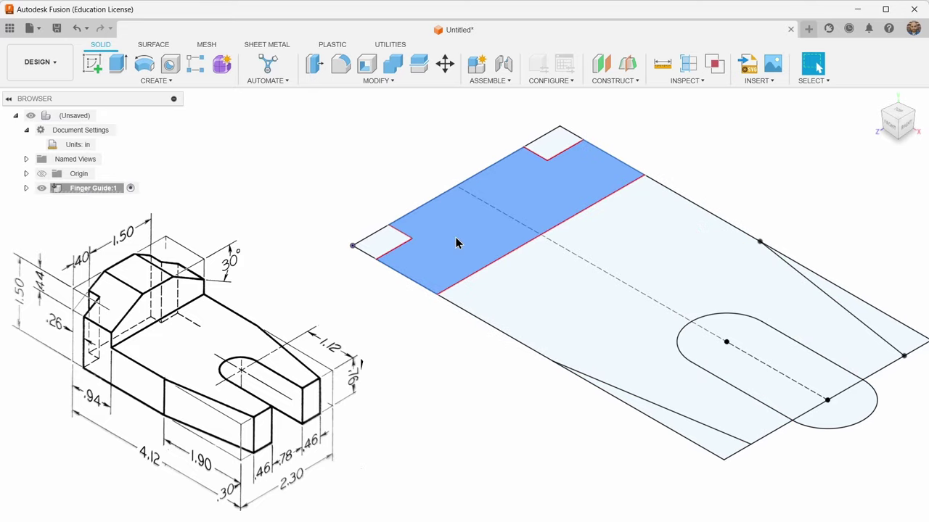
left_click(599, 310)
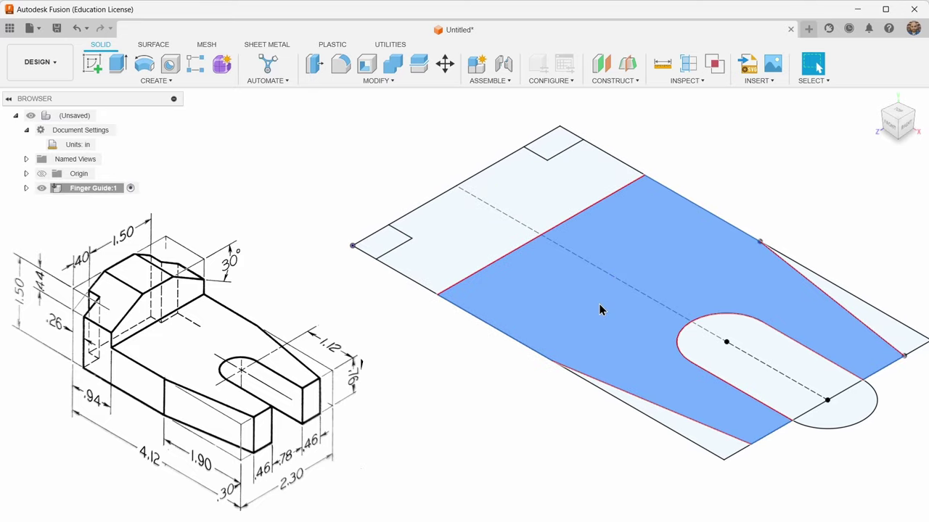
left_click(479, 244)
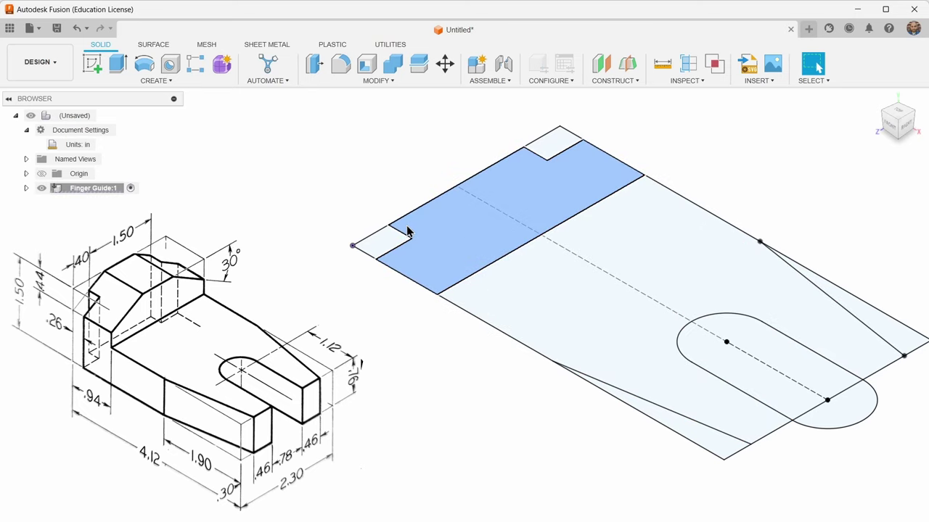
left_click(522, 265, "ctrl")
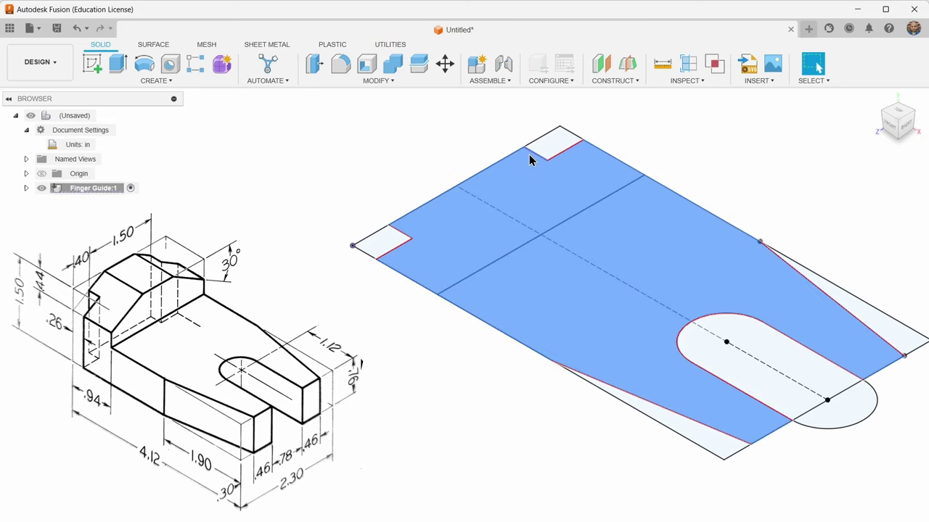
Step: Extrude the upper notched profile into the tall back block
left_click(506, 172, "ctrl")
left_click(508, 185, "ctrl")
left_click(428, 153)
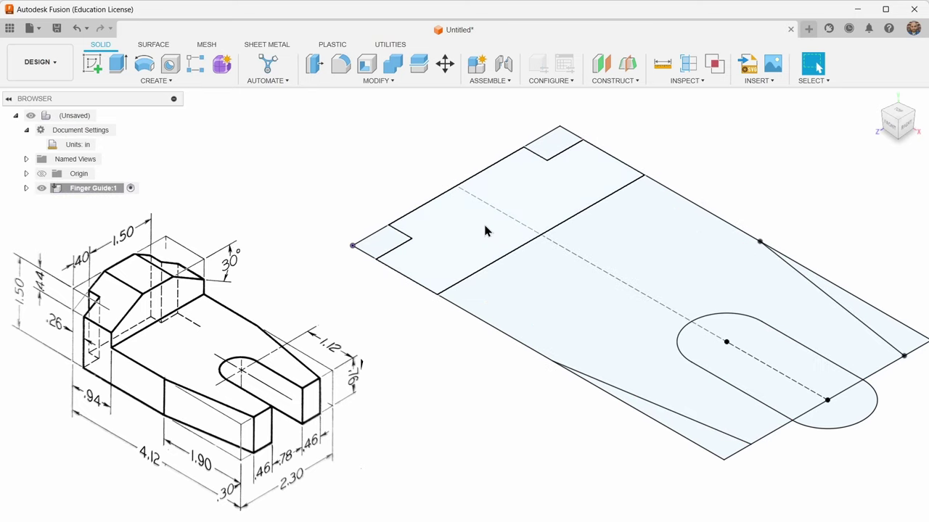
left_click(463, 243)
left_click(118, 64)
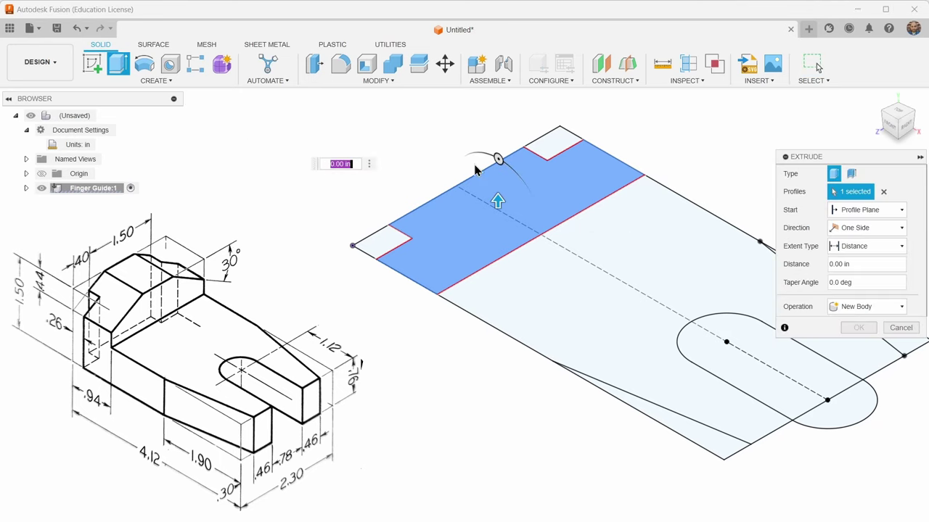
left_click_drag(505, 210, 497, 189)
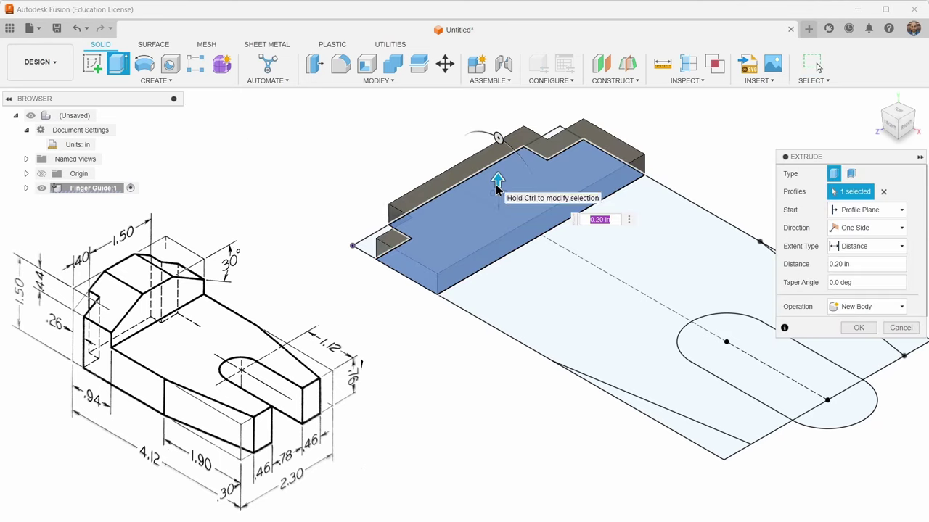
key("Return")
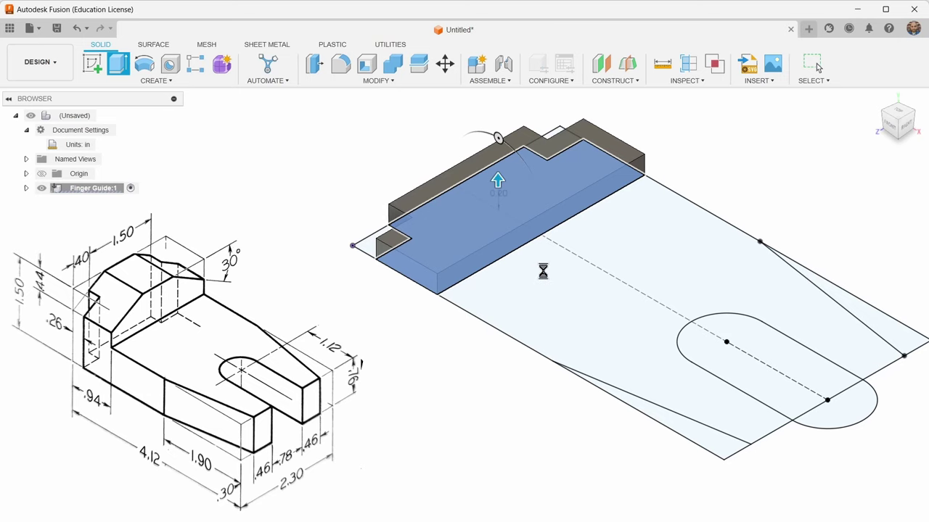
Step: Extrude the middle slotted profile 0.40 in, joined to the block
left_click(642, 338)
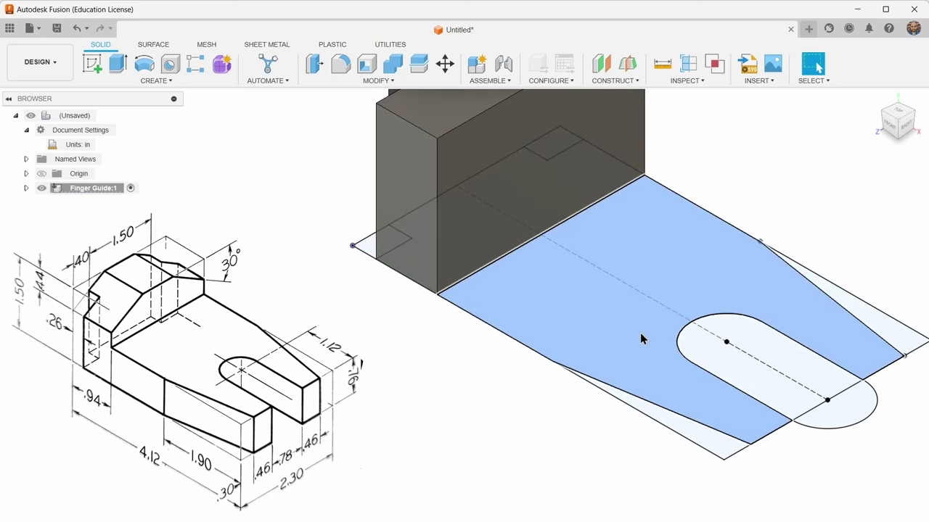
key("e")
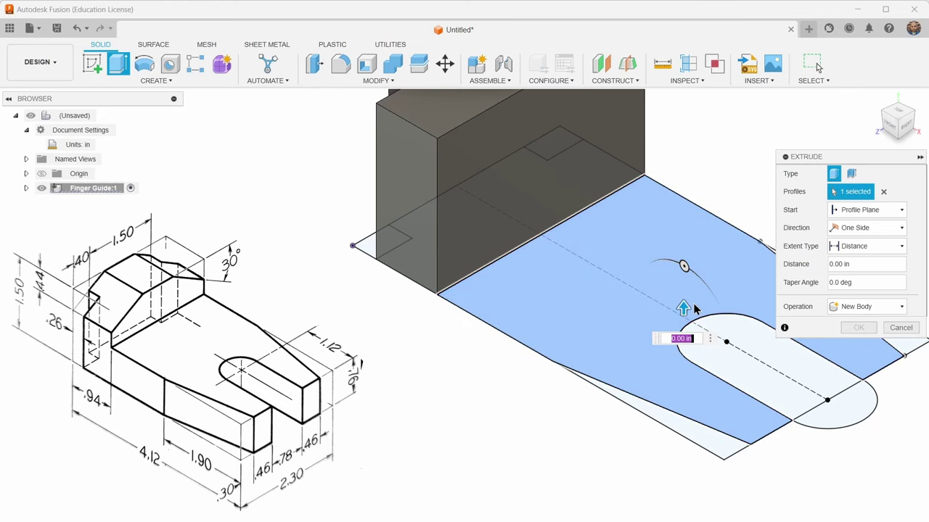
left_click_drag(685, 309, 681, 267)
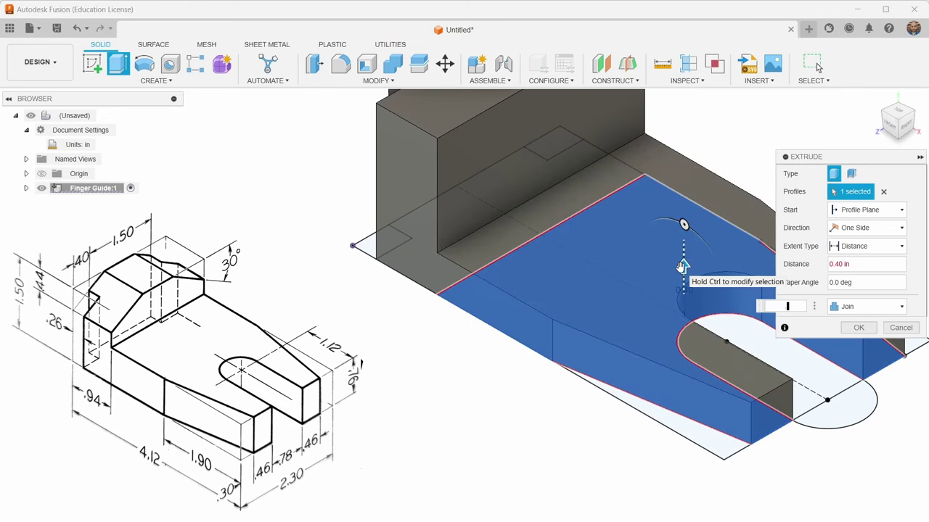
key("Return")
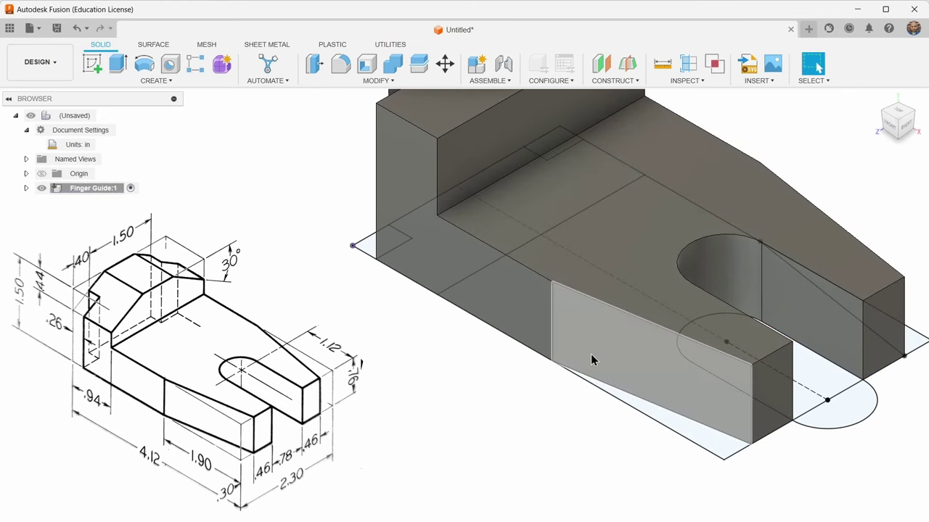
Step: Zoom out and start a new sketch, bringing up the origin planes
scroll(584, 364, "down", 3)
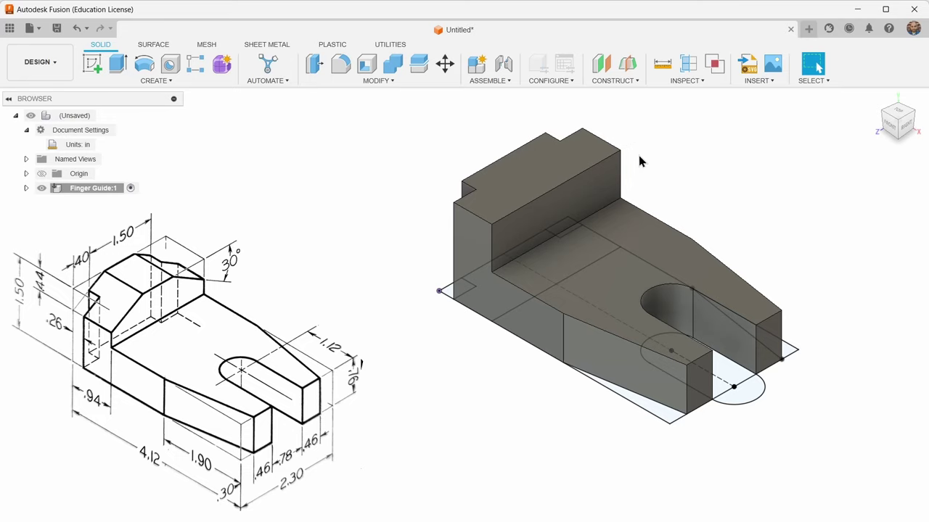
left_click(390, 81)
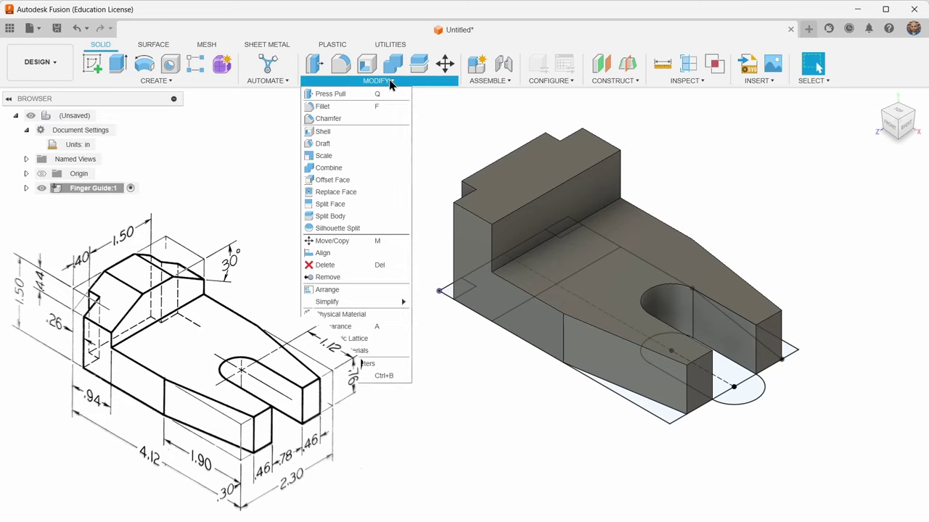
left_click(389, 80)
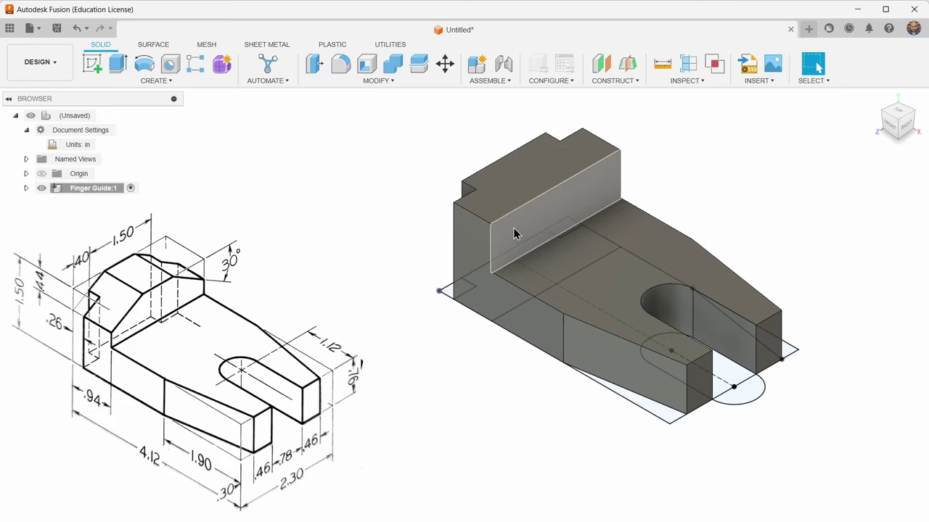
left_click(92, 64)
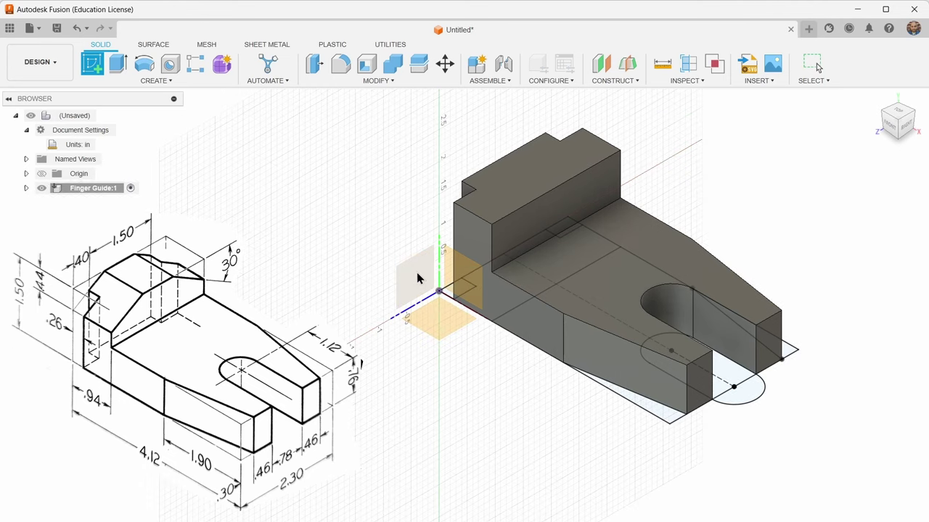
Step: Expand Finger Guide:1 and place the sketch on the tall block's side face
left_click(416, 273)
left_click(26, 188)
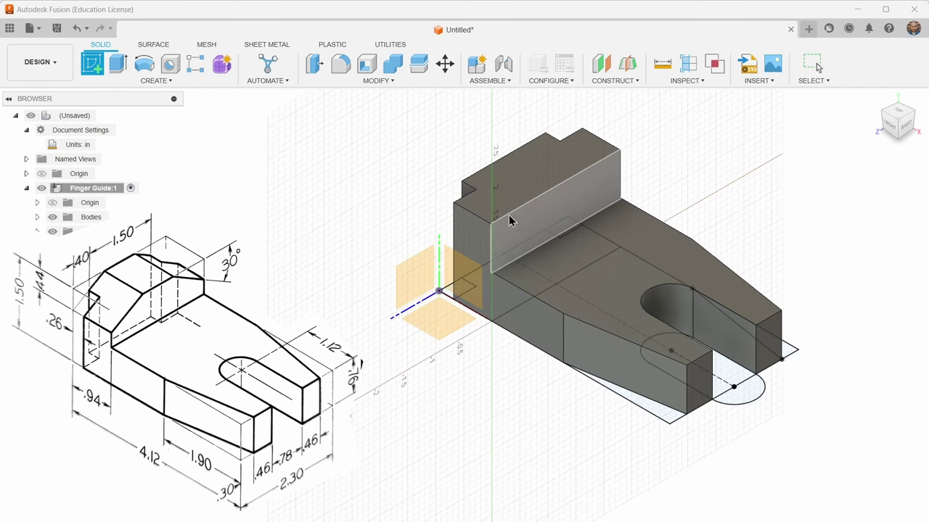
left_click(565, 206)
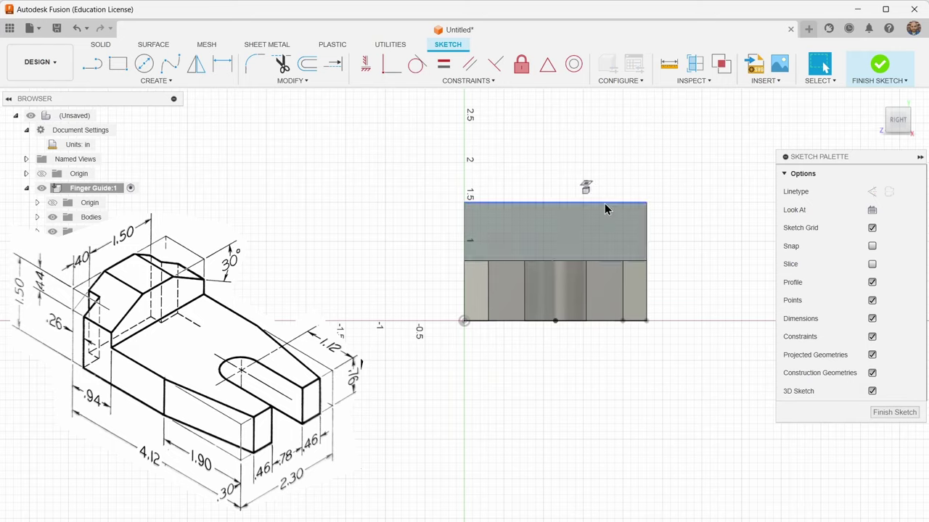
Step: Draw a diagonal line across the top block's upper-left corner
left_click(92, 64)
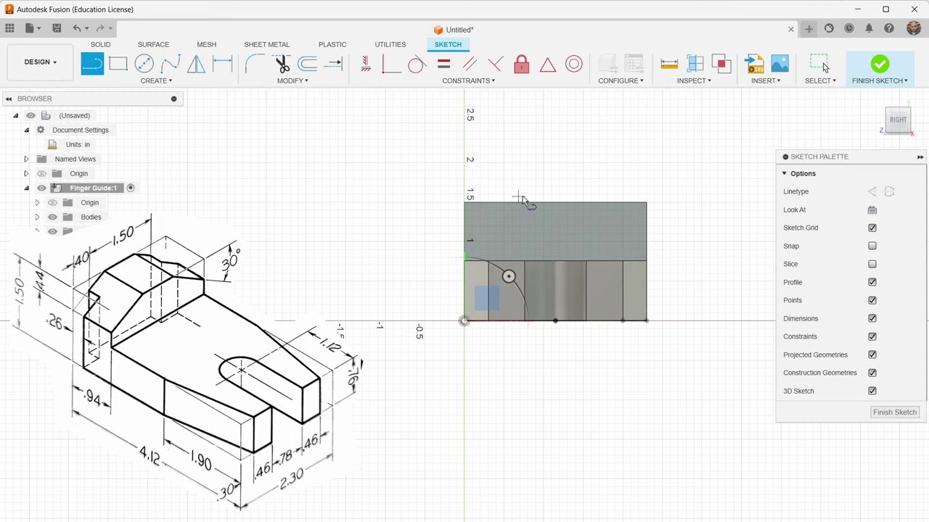
key("Escape")
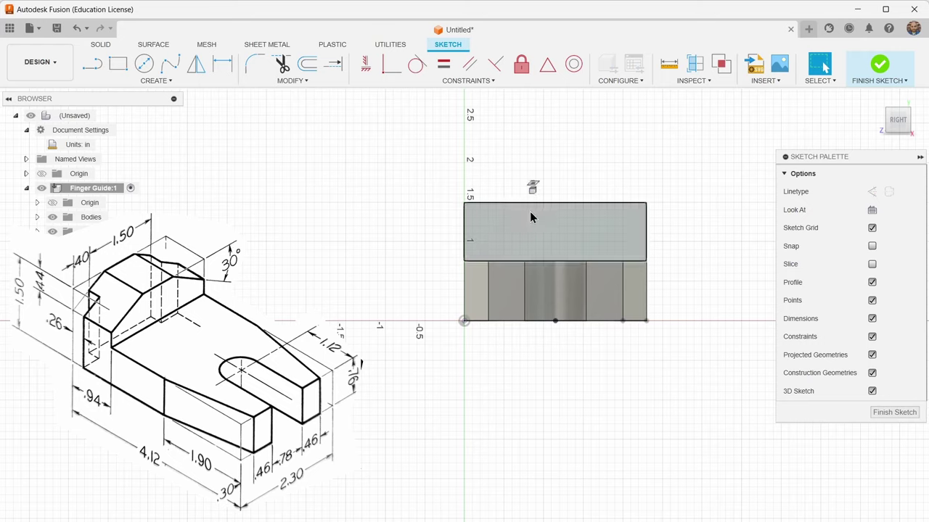
left_click(538, 227)
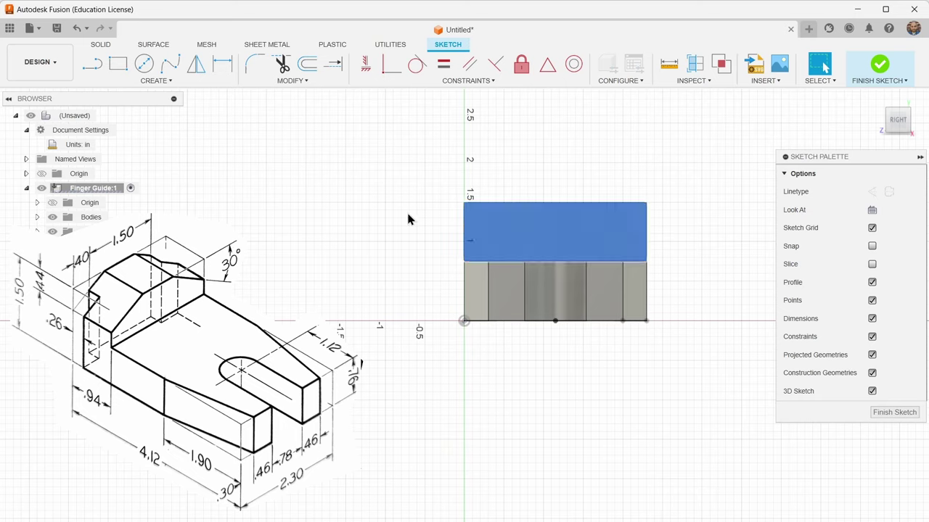
left_click(95, 67)
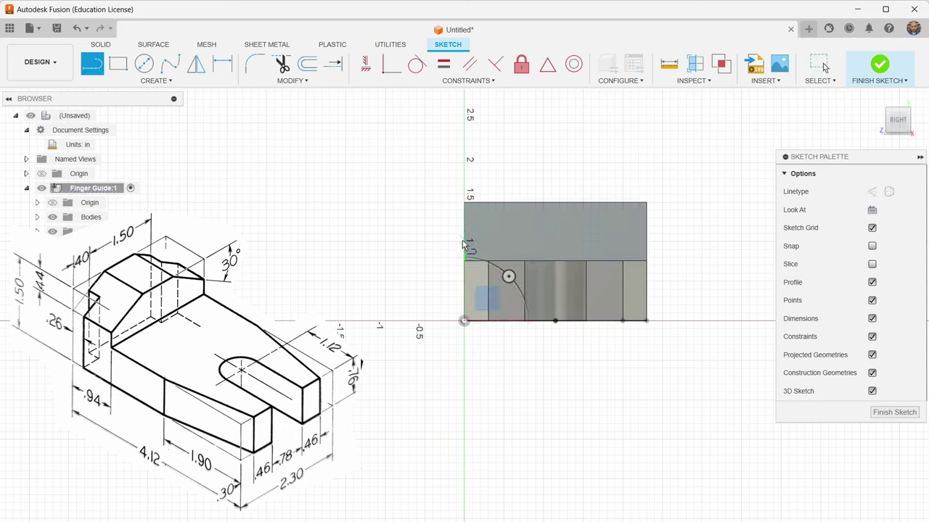
left_click(530, 201)
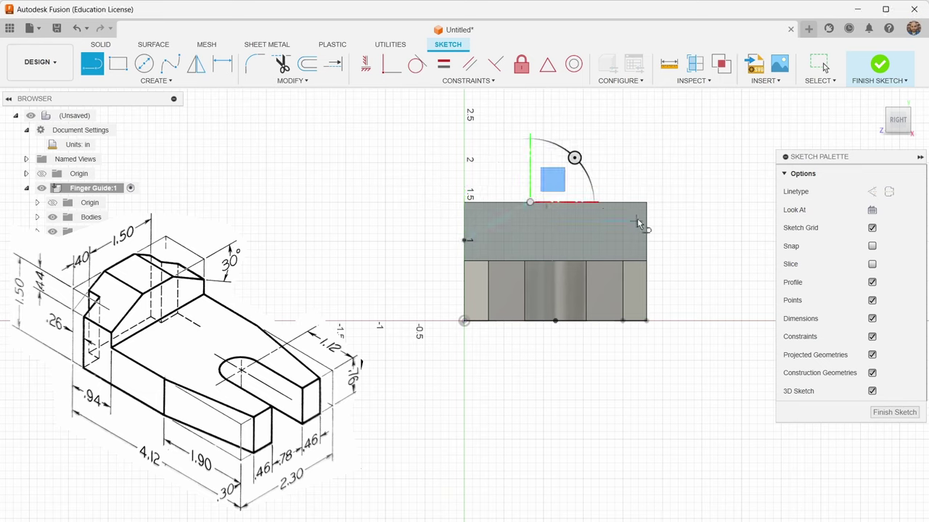
Step: Add a vertical construction line through the block's middle, then select the diagonal and top edge
left_click(554, 260)
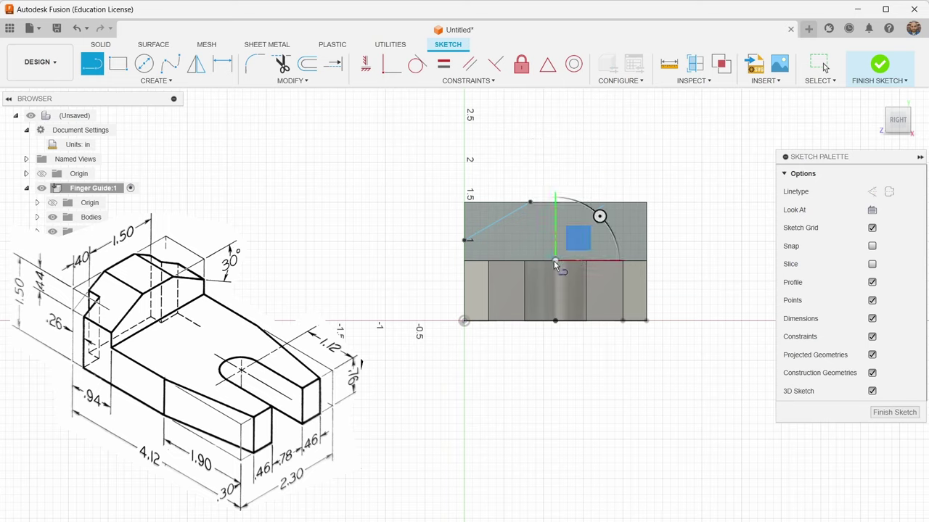
left_click(555, 203)
key("Escape")
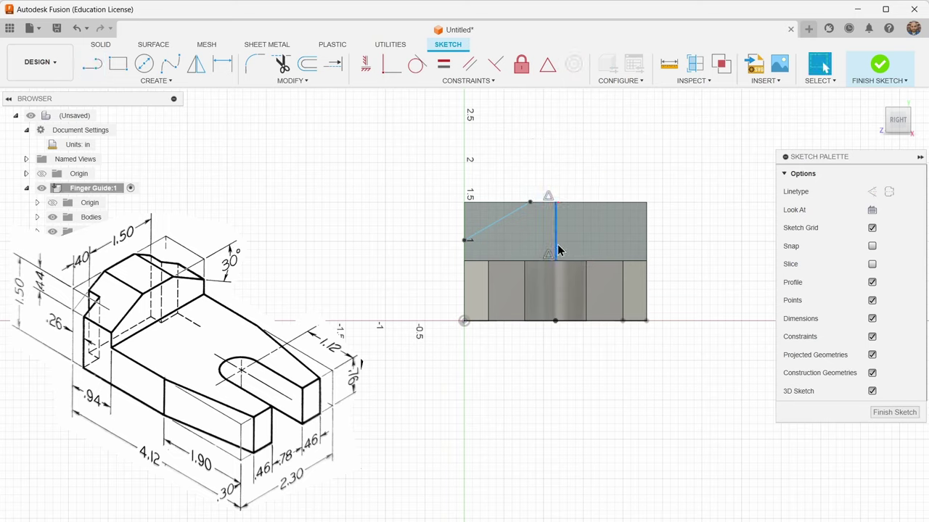
key("x")
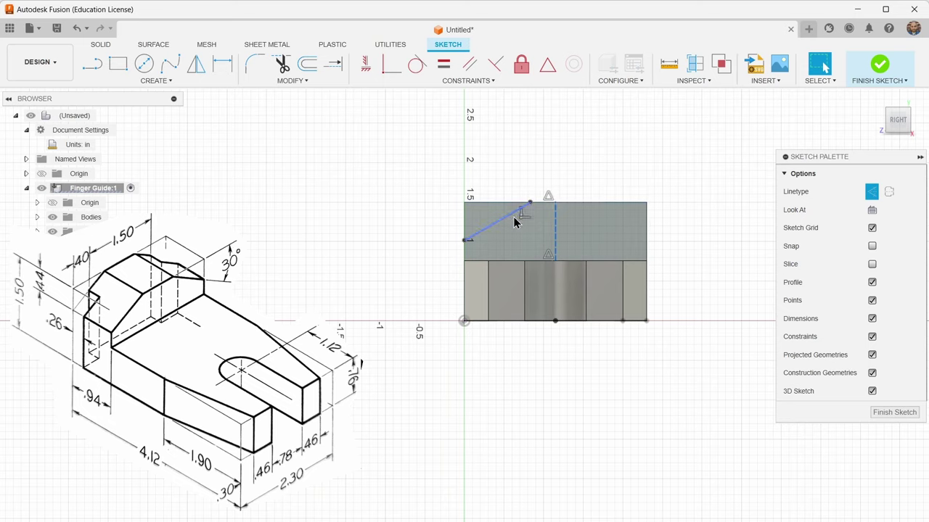
left_click(510, 216)
left_click(499, 204, "shift")
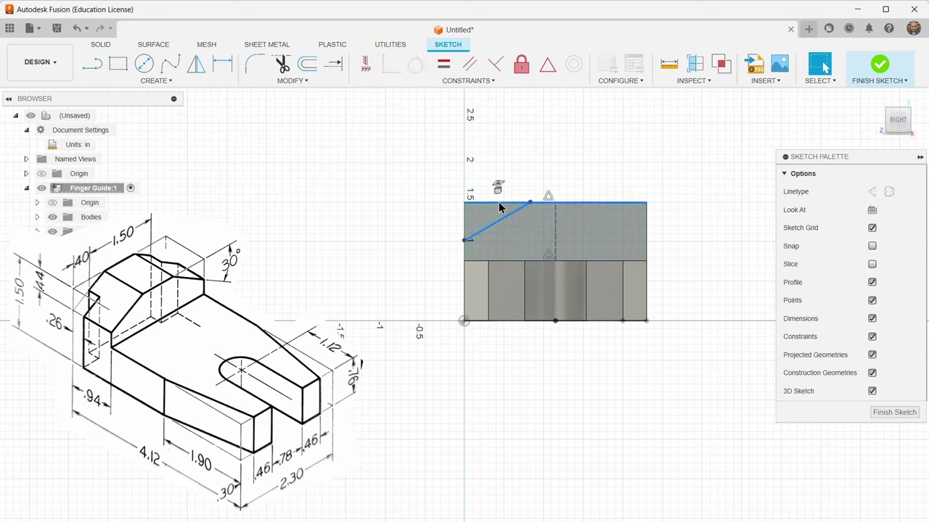
Step: Set the angle between the diagonal and top edge to 30°
key("d")
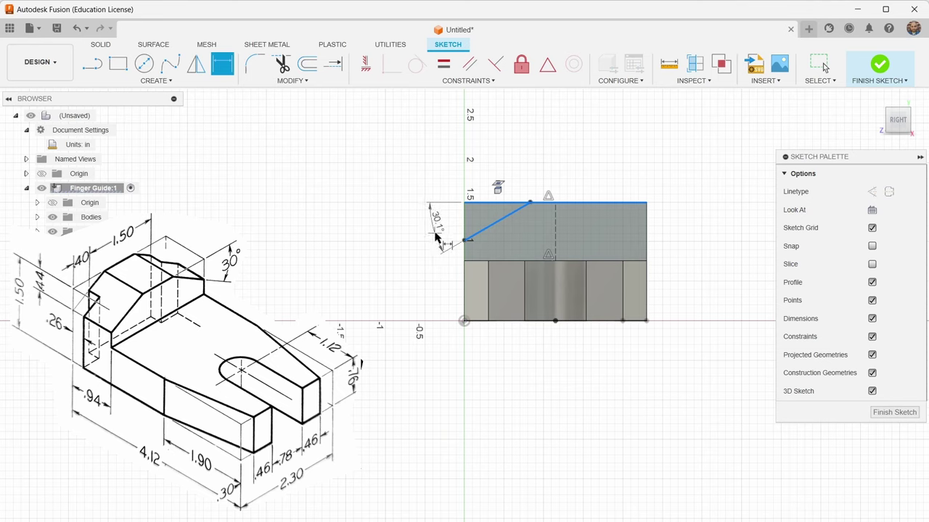
left_click(436, 237)
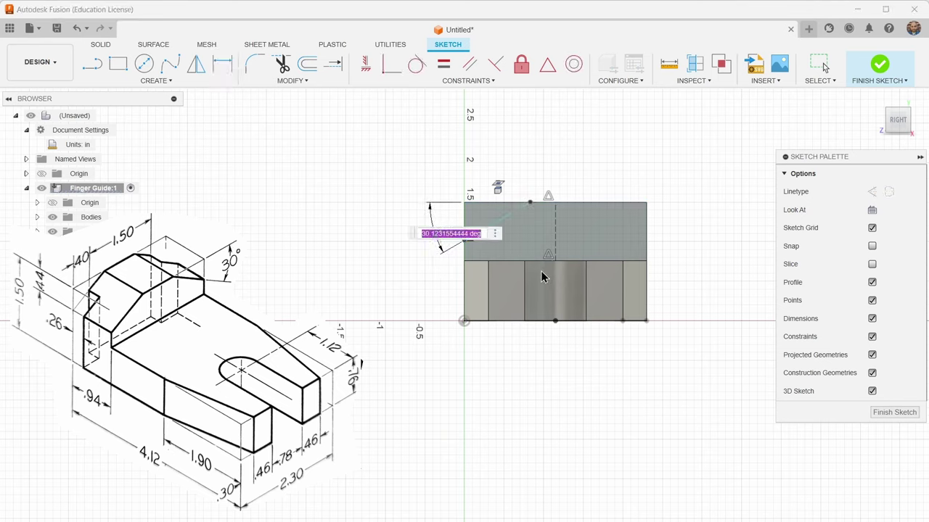
type("3")
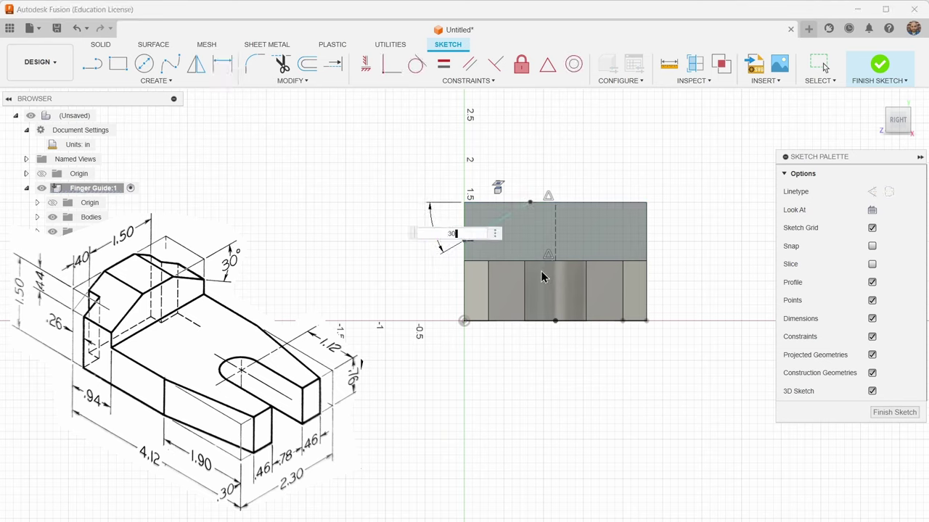
type("0")
key("Return")
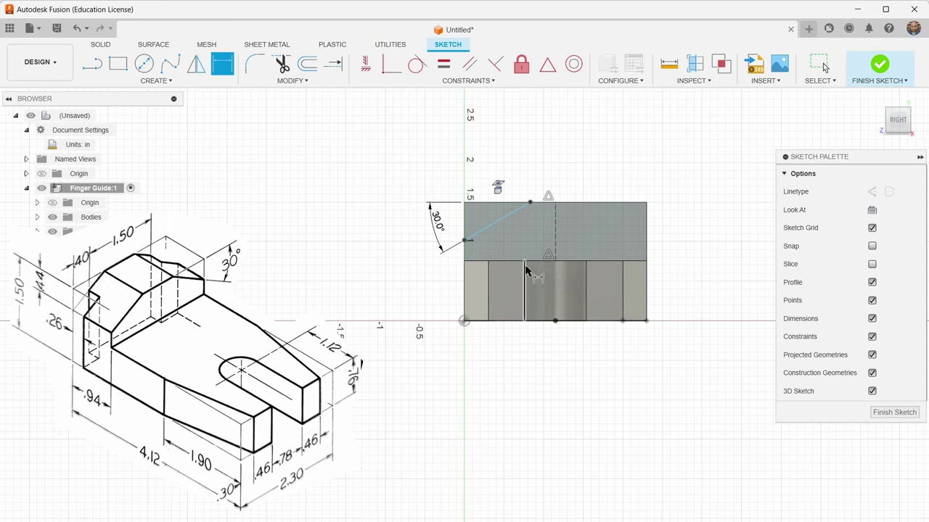
Step: Place the diagonal's lower end 0.44 in below the upper-left corner
left_click(465, 203)
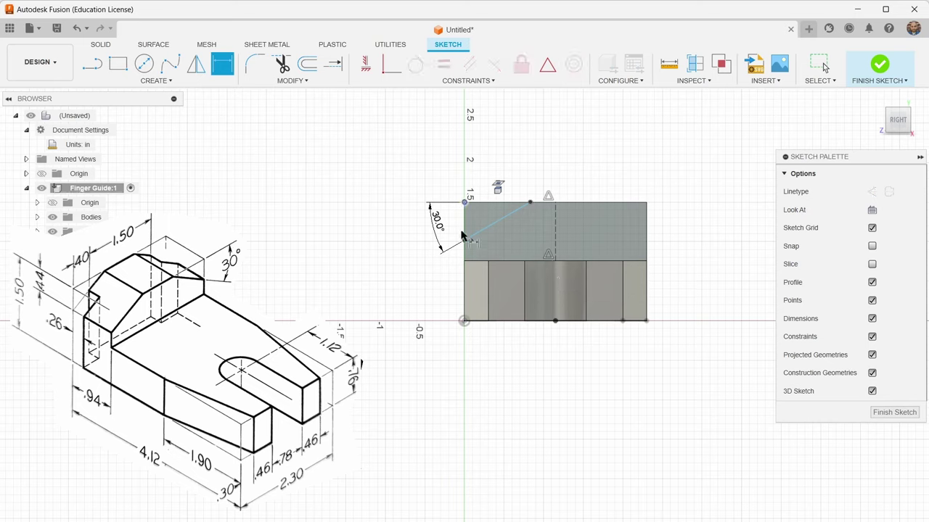
left_click(464, 240)
left_click(453, 219)
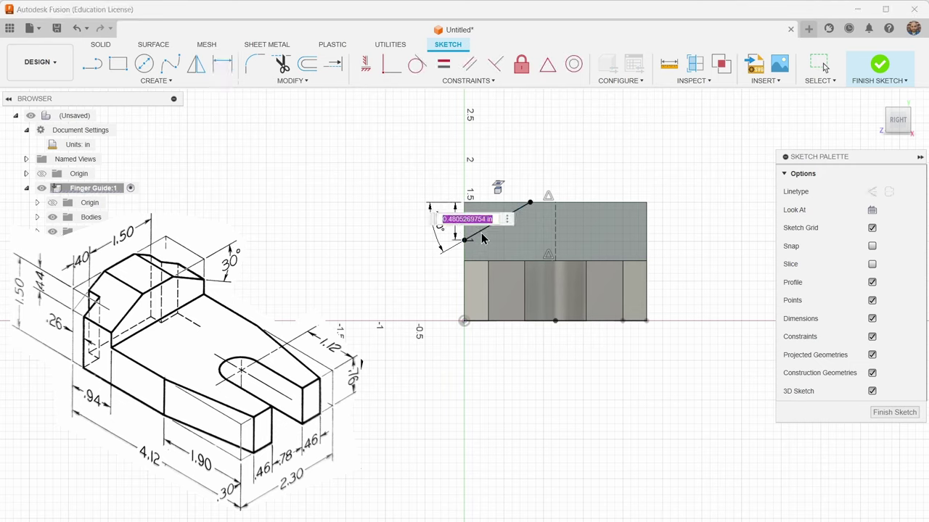
type("0.44")
key("Return")
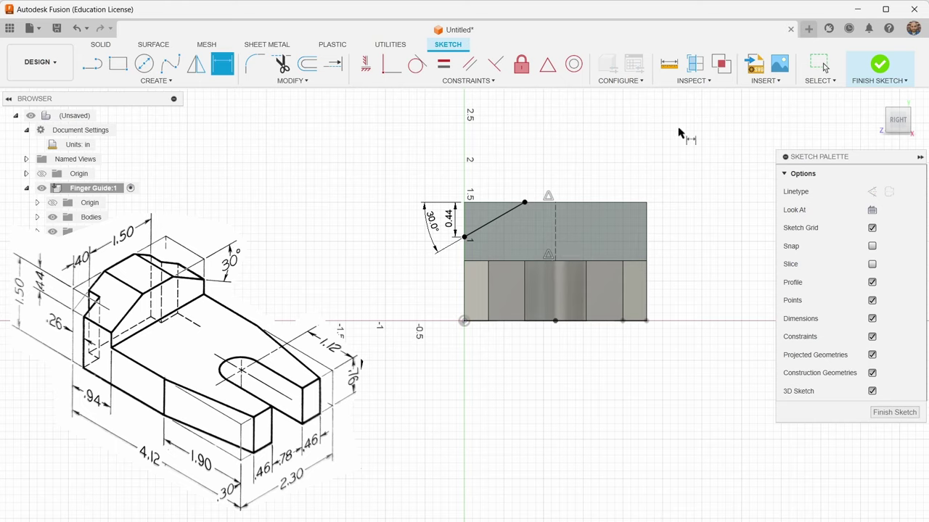
Step: Mirror the sloped corner line across the vertical construction line, then finish the sketch
left_click(161, 81)
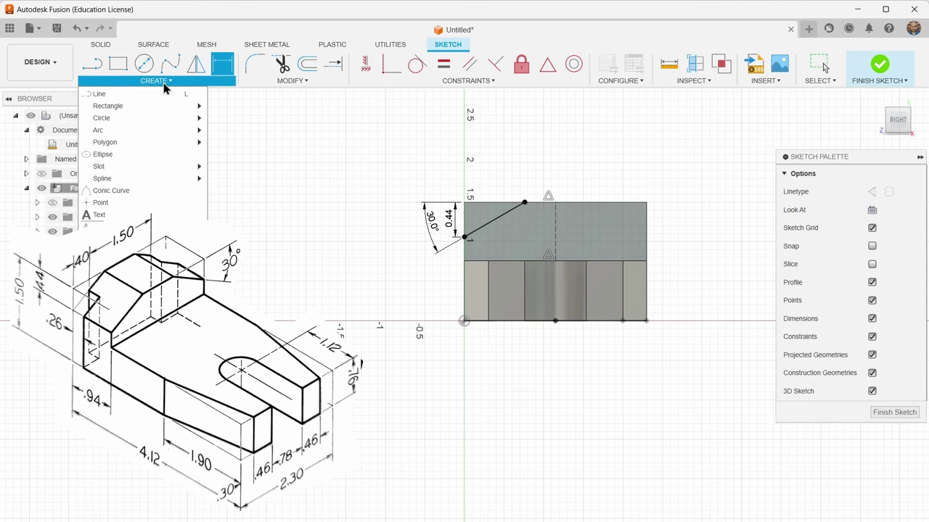
left_click(101, 227)
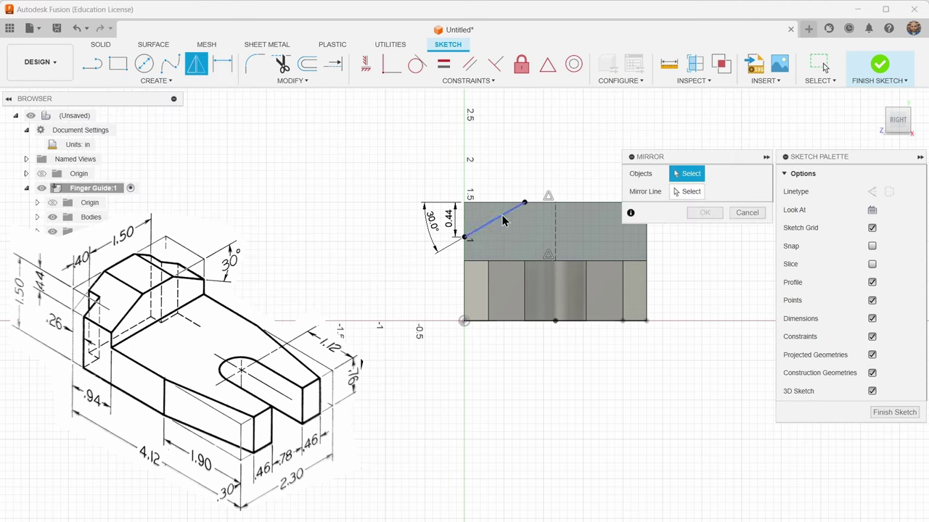
left_click(500, 218)
left_click(689, 191)
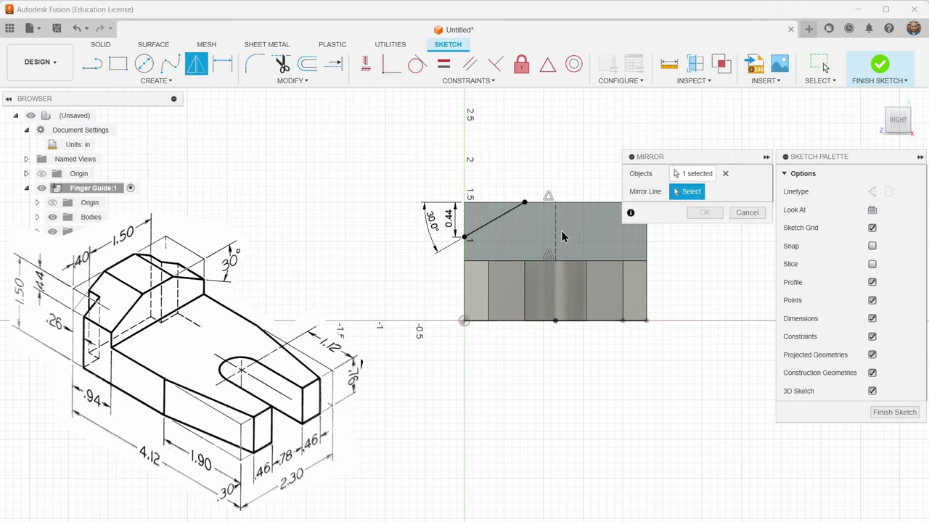
left_click(555, 237)
left_click(705, 212)
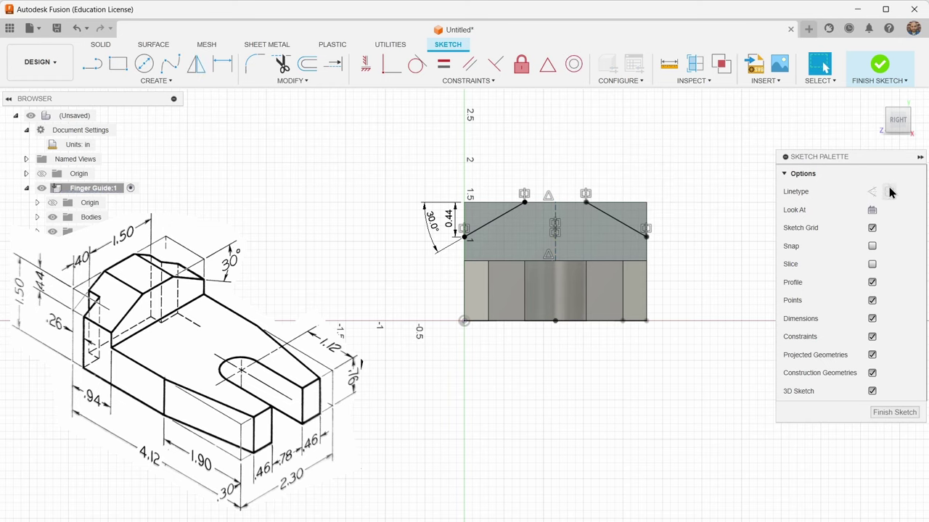
left_click(895, 412)
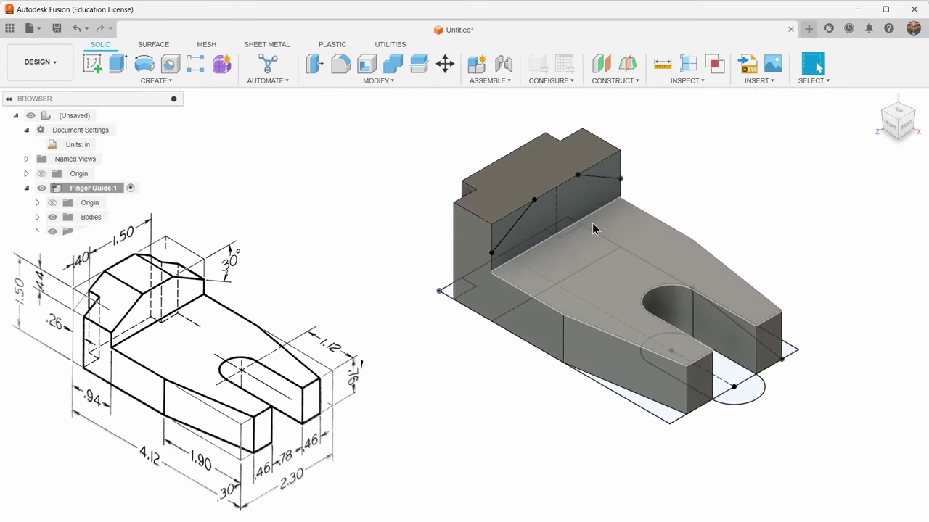
Step: Cut both triangle profiles through the whole block with extent All, then hide sketches and expand Bodies
left_click(500, 228)
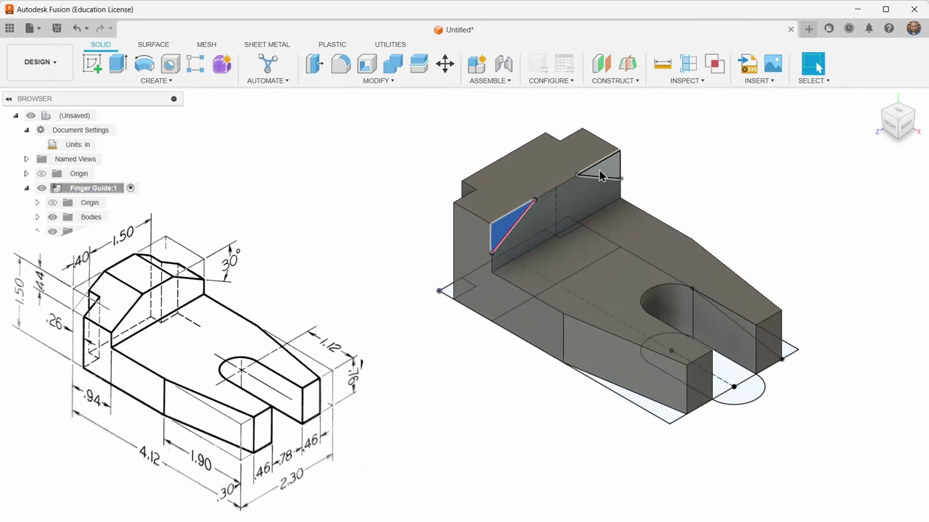
left_click(600, 176)
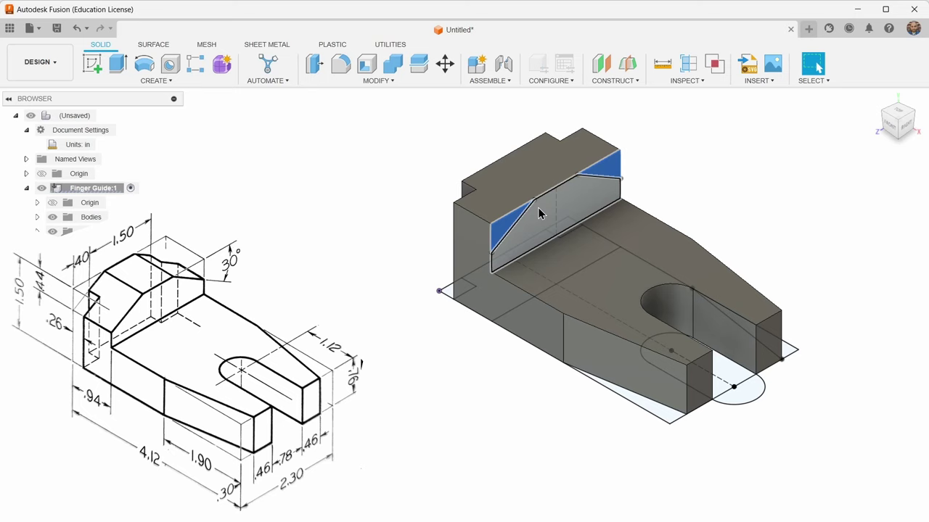
left_click(119, 65)
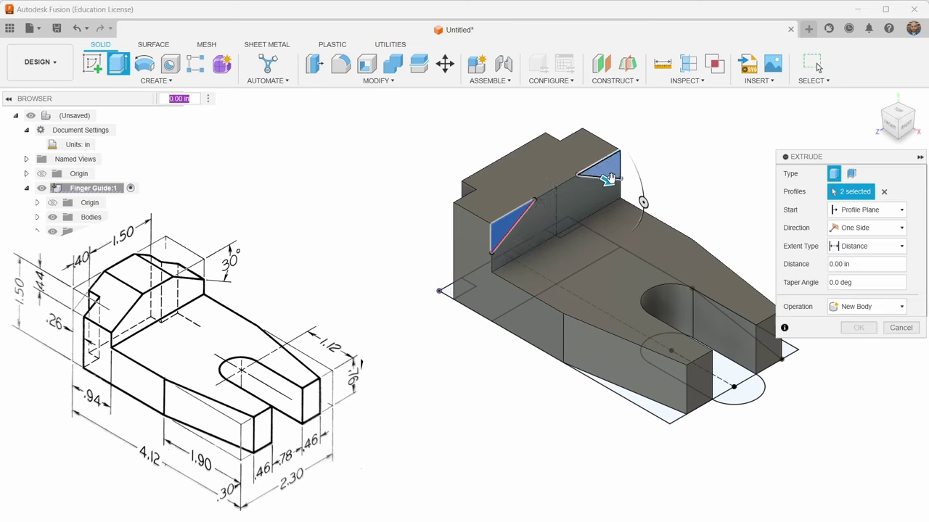
left_click_drag(607, 181, 552, 150)
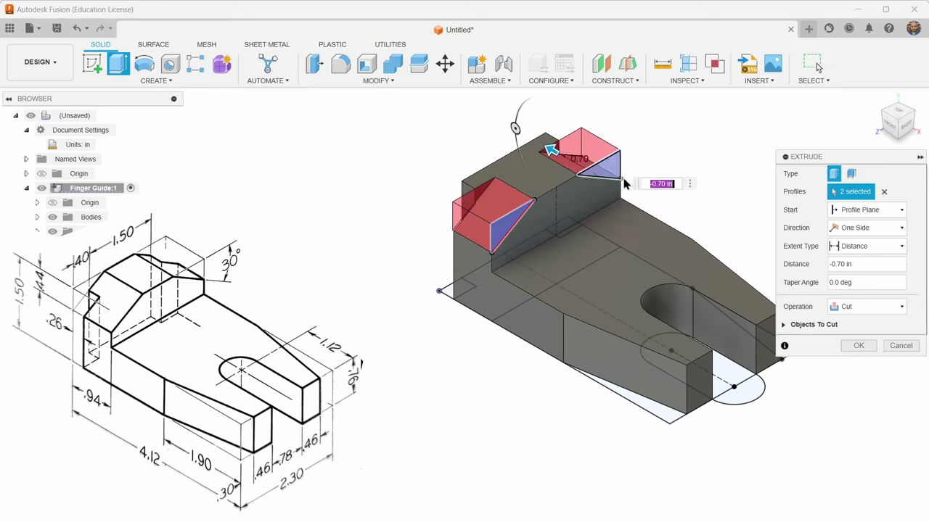
left_click(870, 248)
left_click(845, 286)
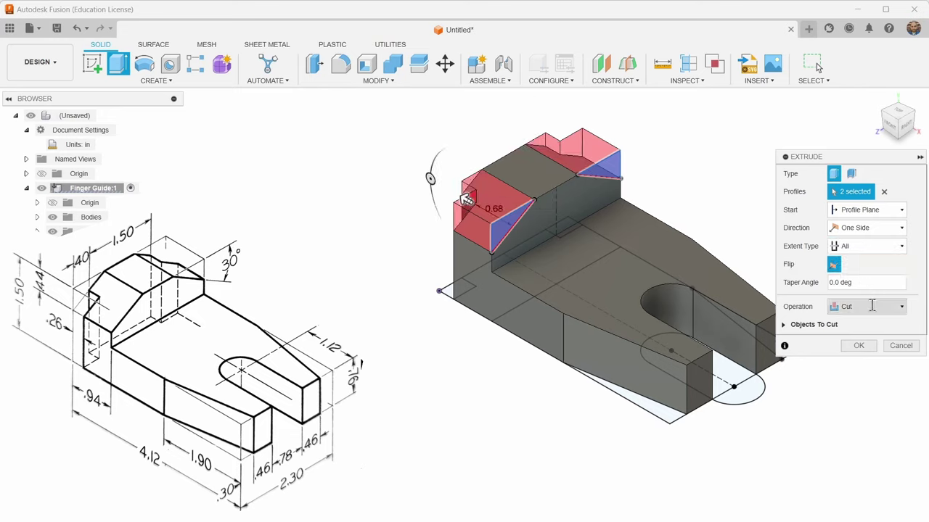
left_click(858, 346)
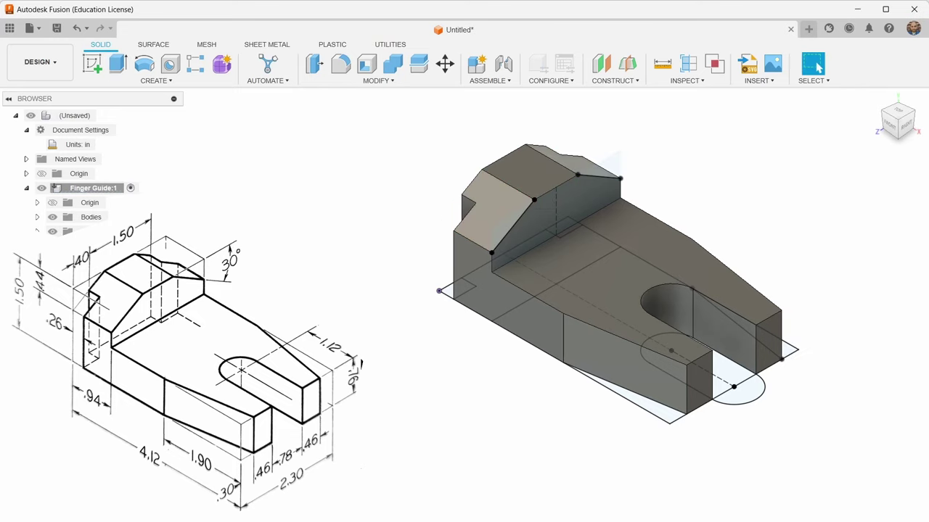
left_click(53, 231)
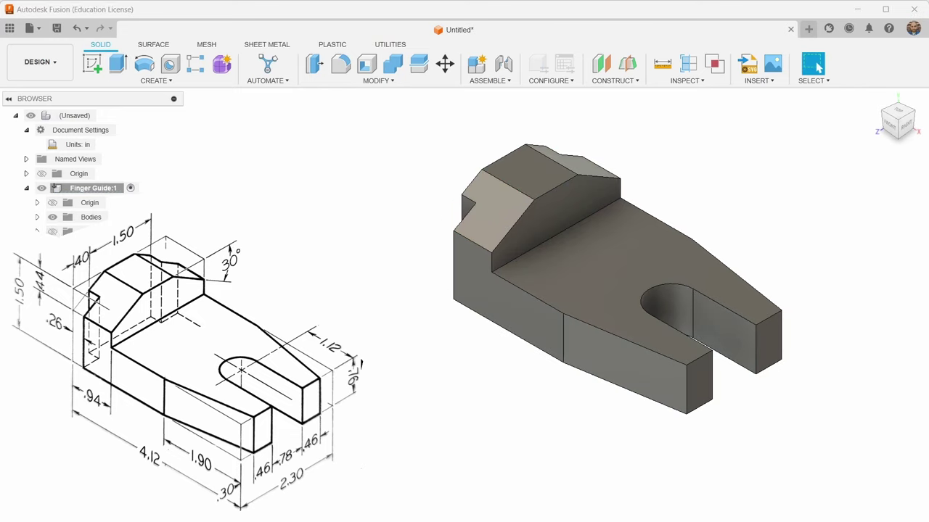
left_click(37, 216)
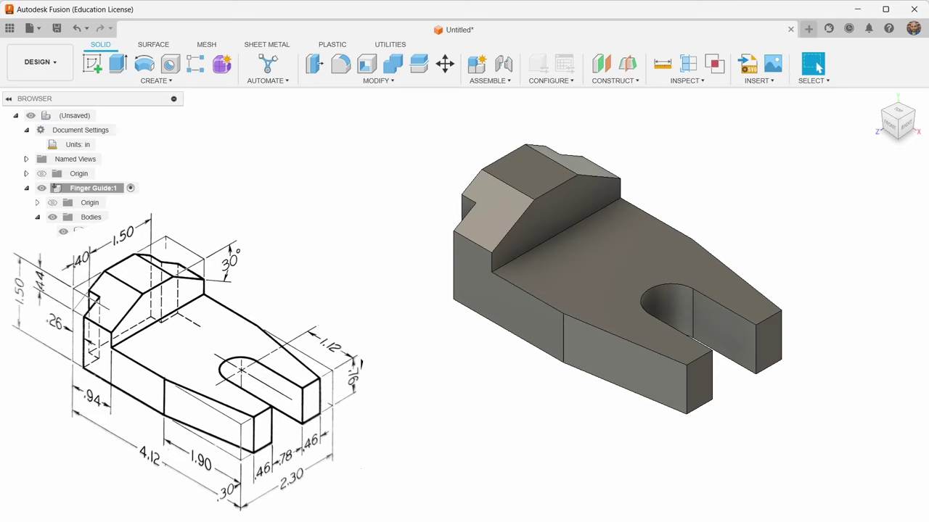